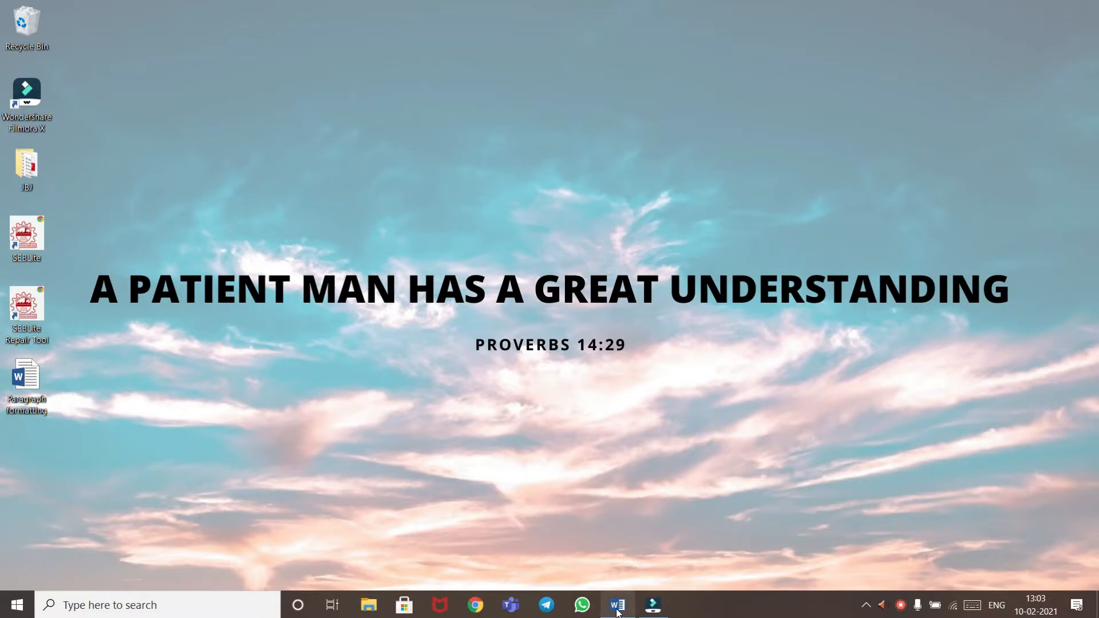
Switch to the Paragraph formatting document in Word and go to the sample paragraphs on page 2.
click(617, 607)
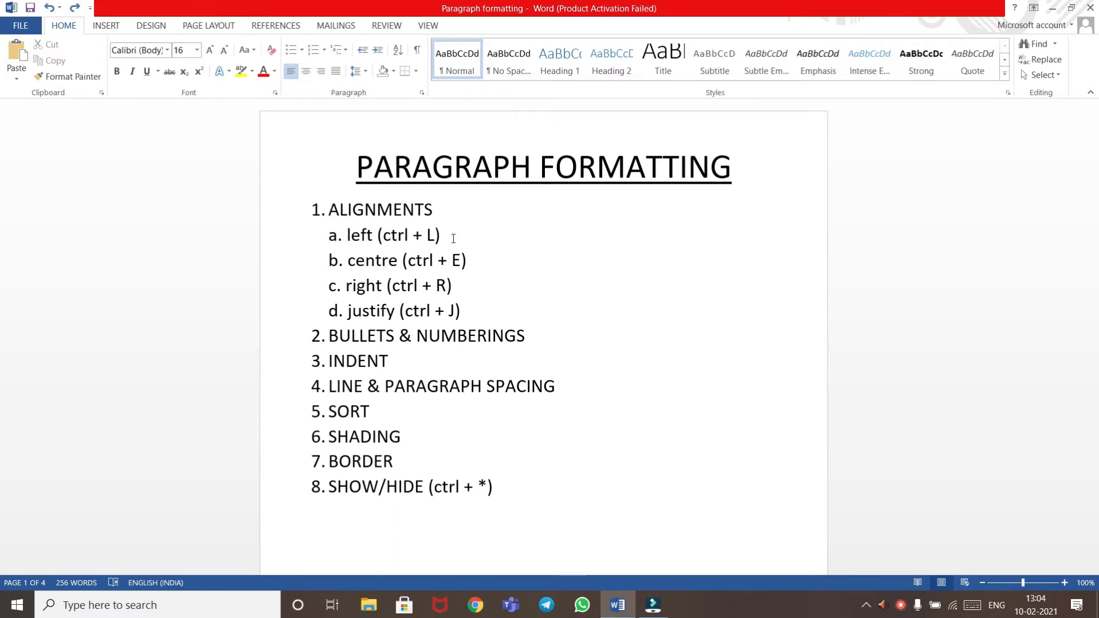
scroll(518, 174, down, 10)
scroll(518, 174, down, 10)
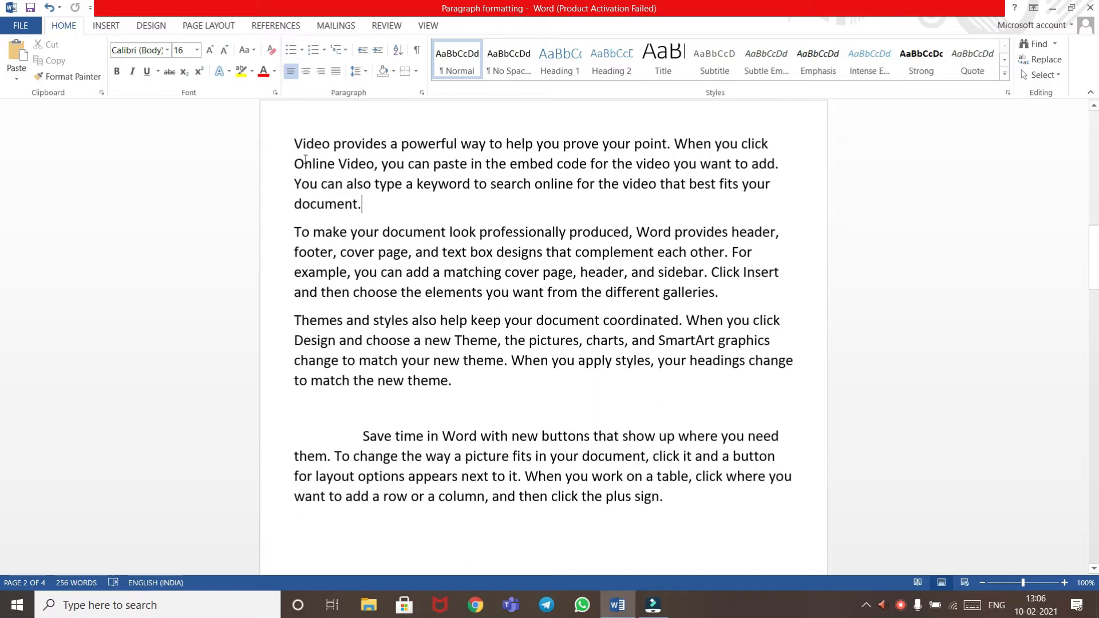
Try right and centre alignment on the first sample paragraph, undo the centring, and justify the paragraph.
drag(292, 140, 401, 202)
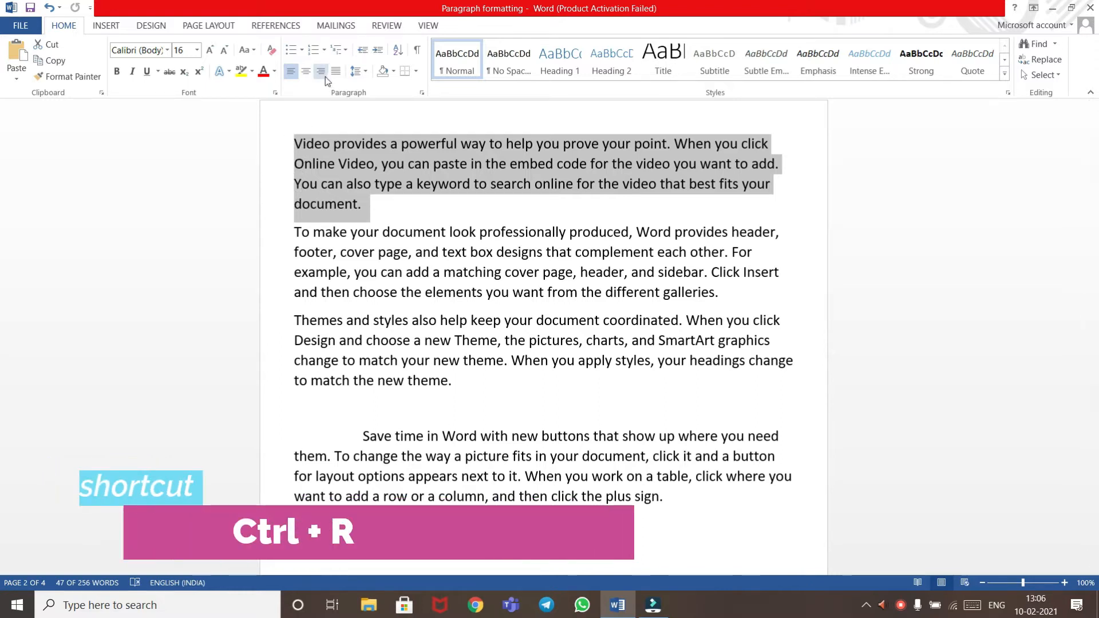
key(ctrl+r)
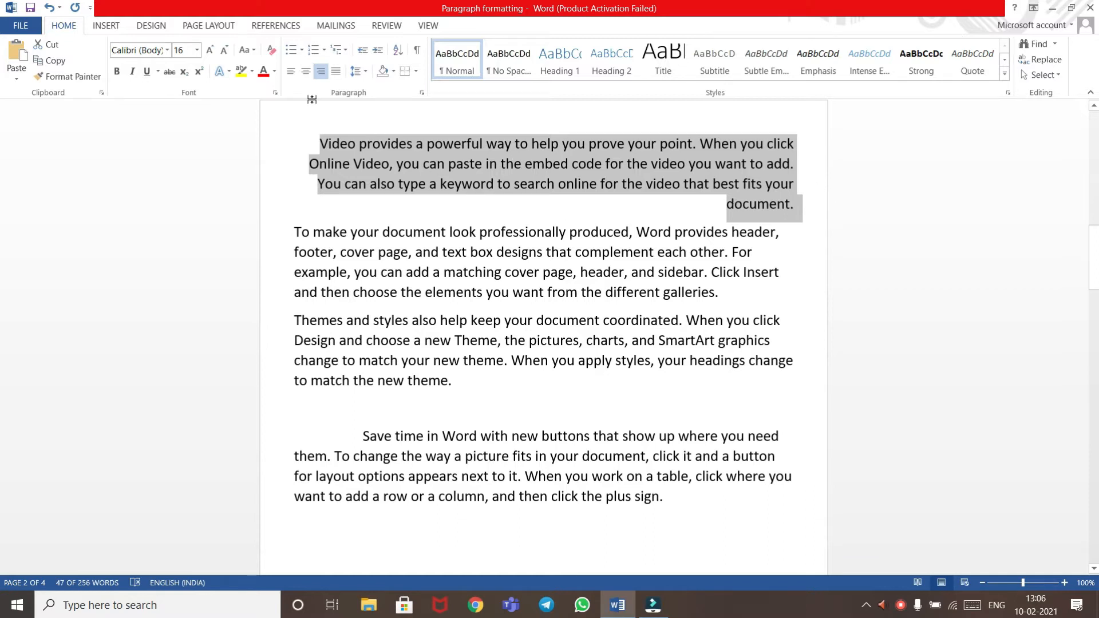
key(ctrl+e)
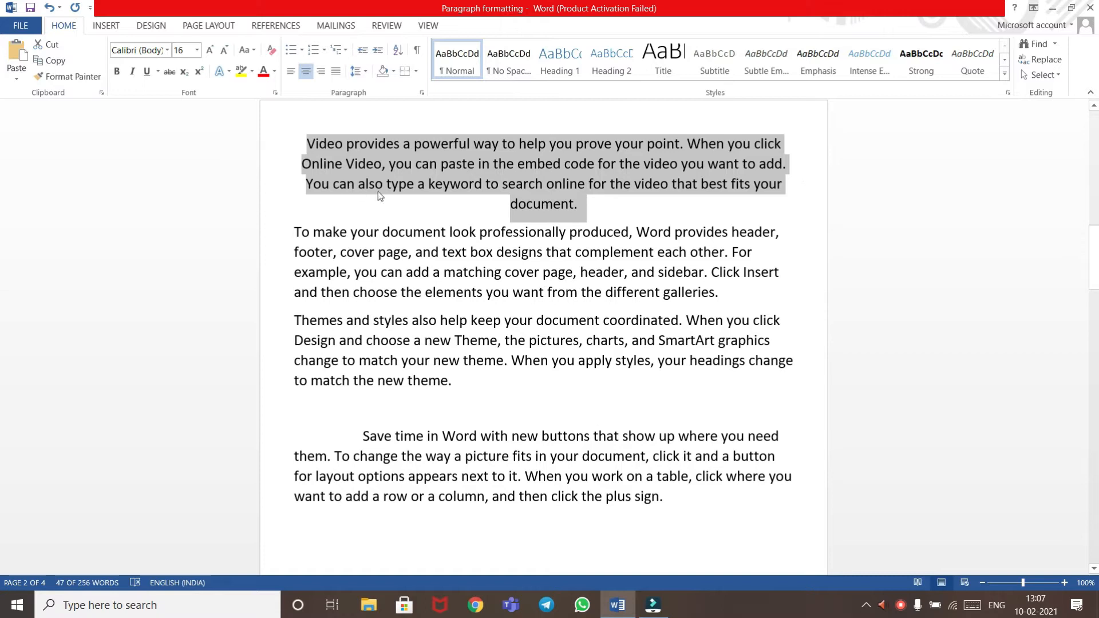
key(ctrl+z)
click(341, 76)
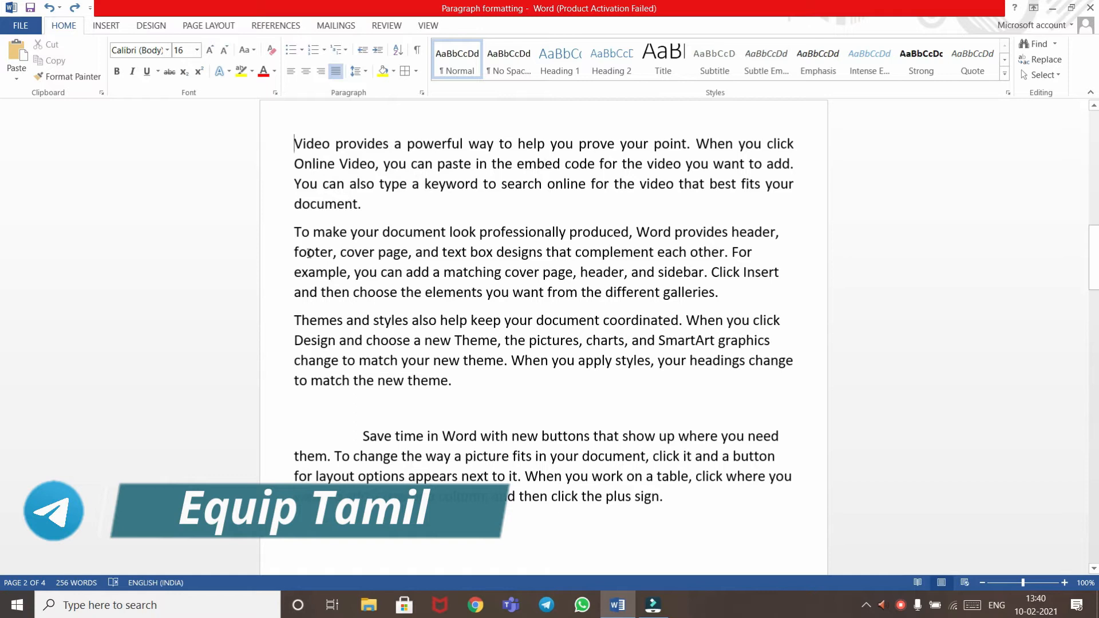
Try line spacing 3.0 on the first sample paragraph, set it to 1.15, and view the paragraph spacing options.
click(294, 144)
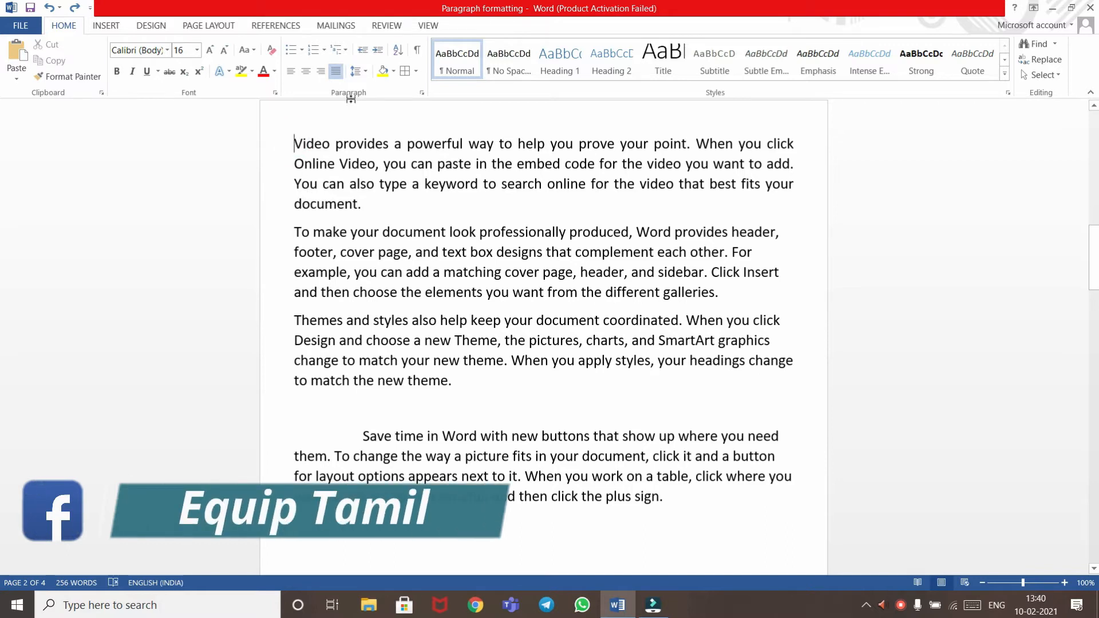
click(367, 72)
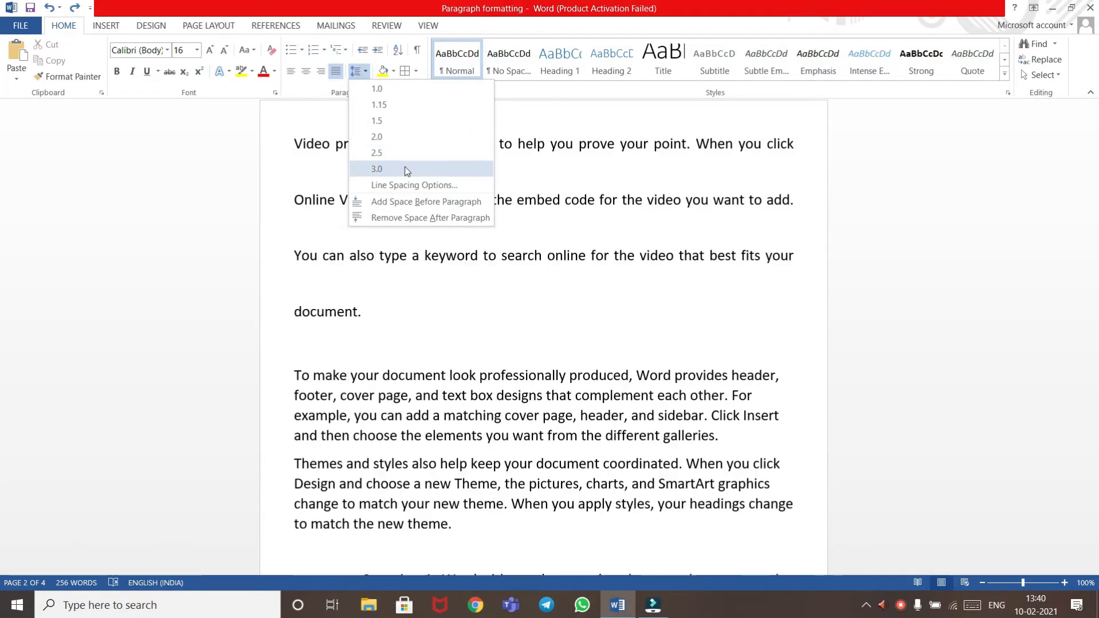
click(404, 168)
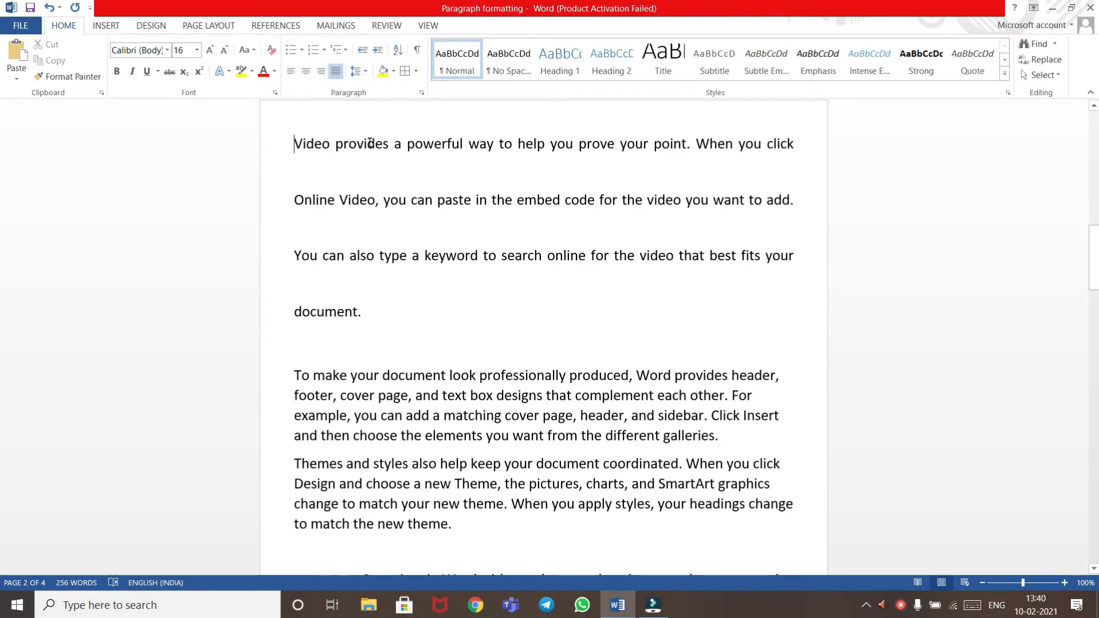
click(356, 71)
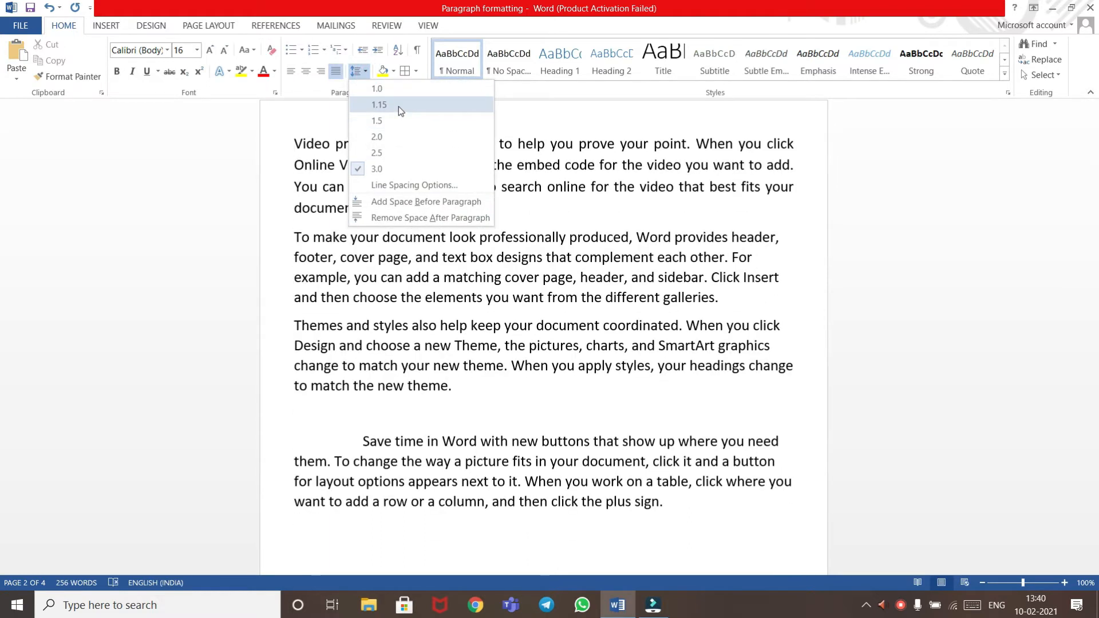
click(398, 107)
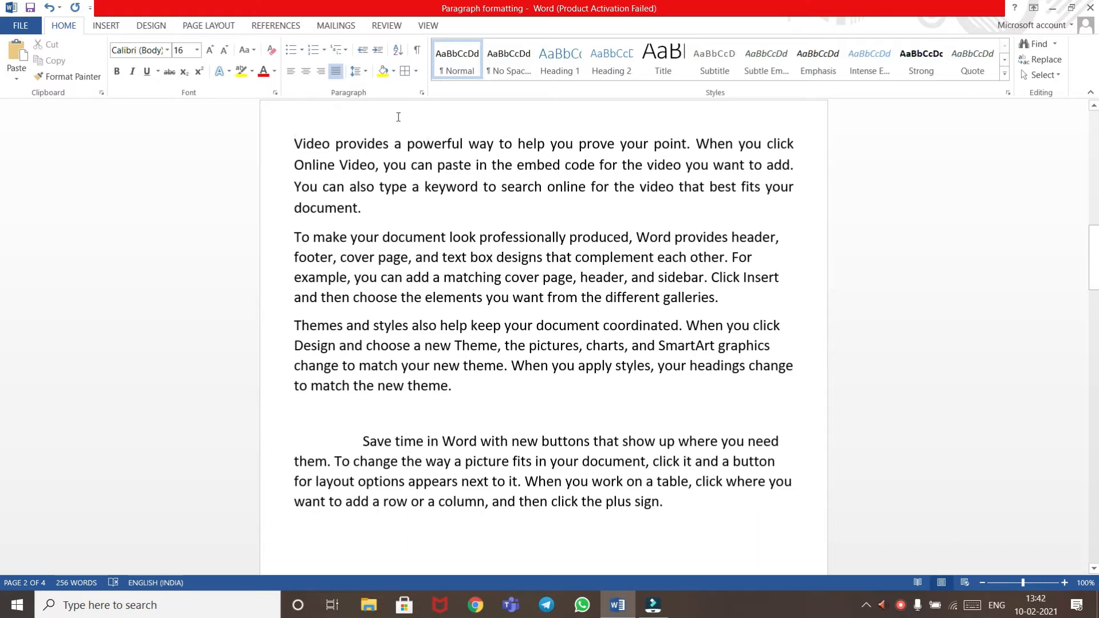
click(358, 70)
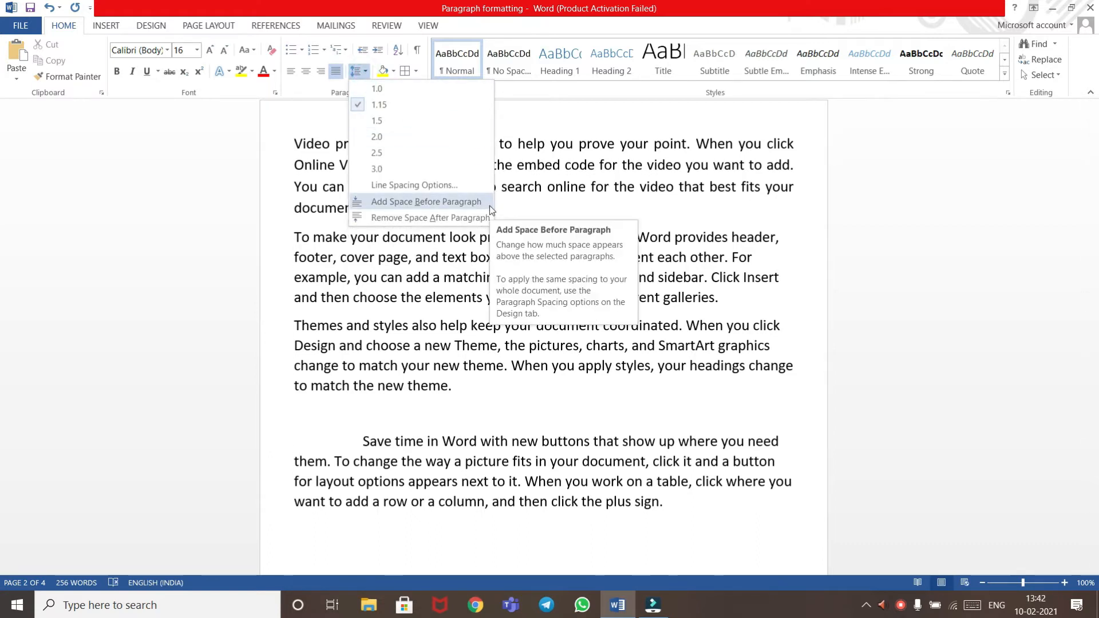
click(545, 213)
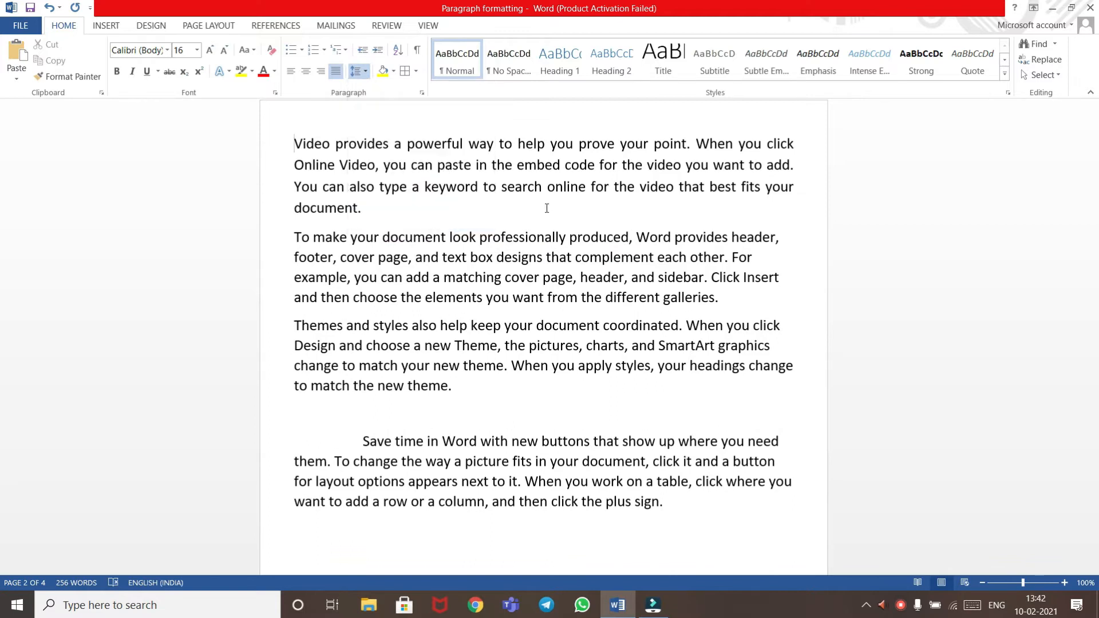
Try yellow shading on the first paragraph, change it to the standard orange, and apply the same orange shading to the third paragraph.
click(292, 236)
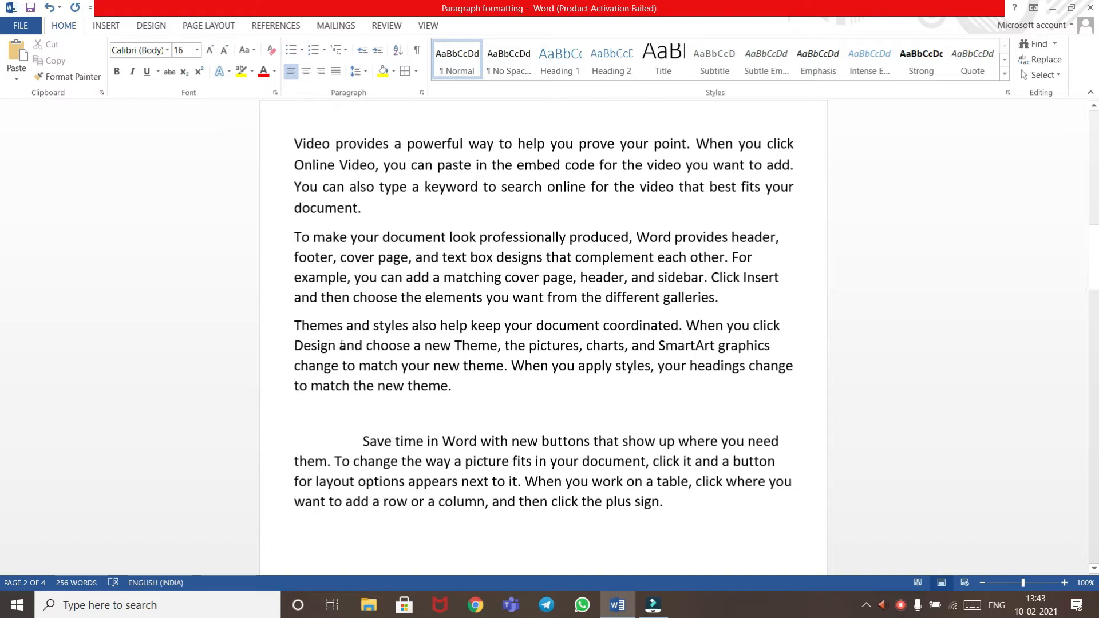
click(293, 140)
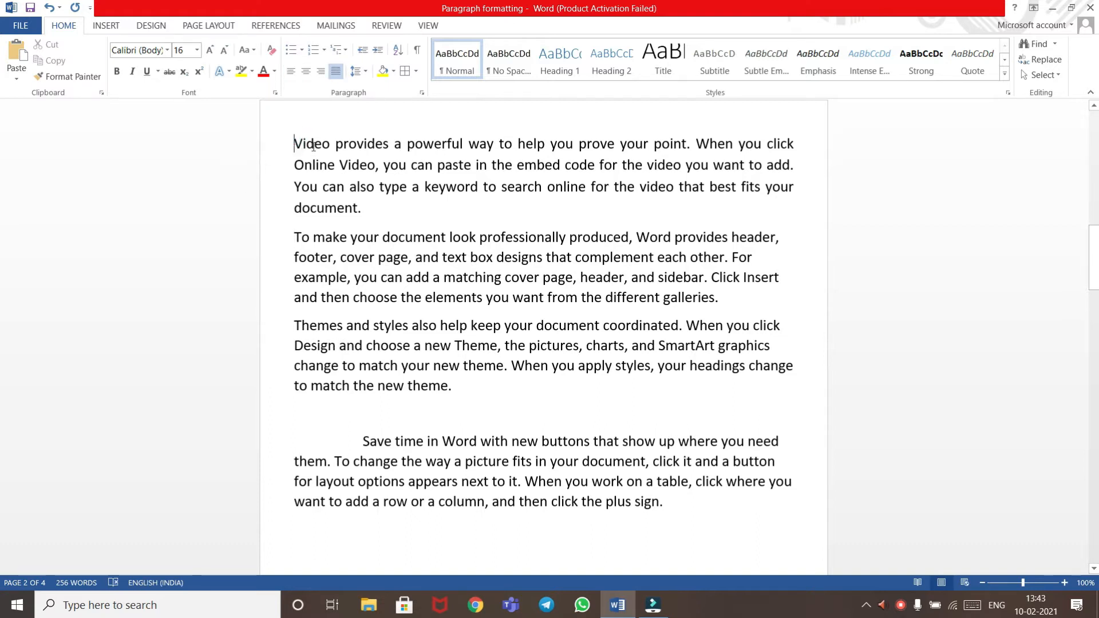
click(383, 71)
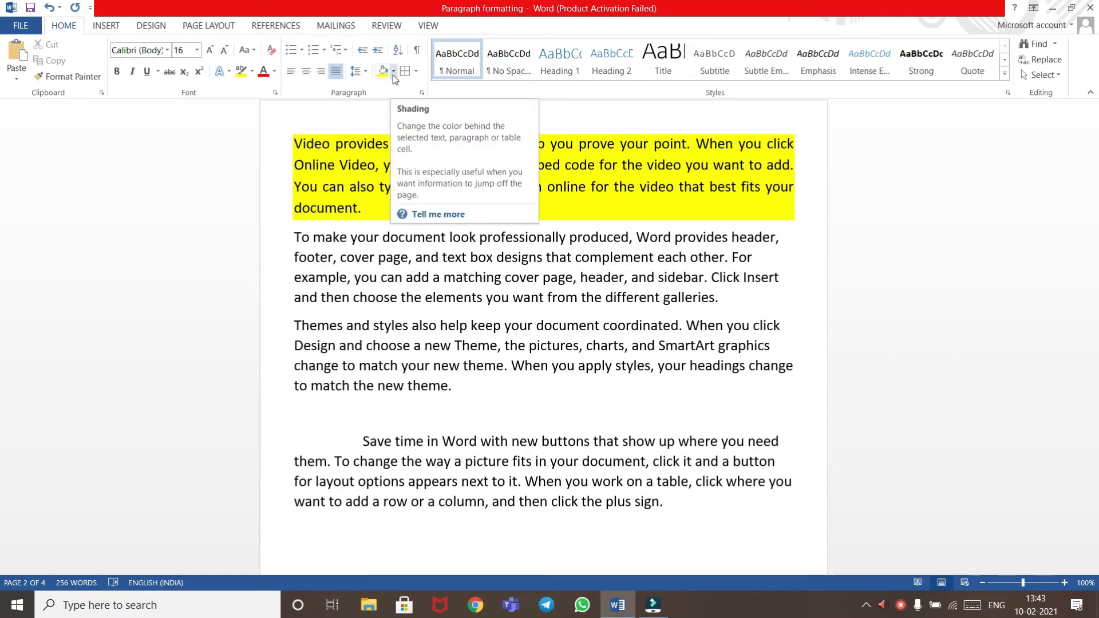
click(393, 75)
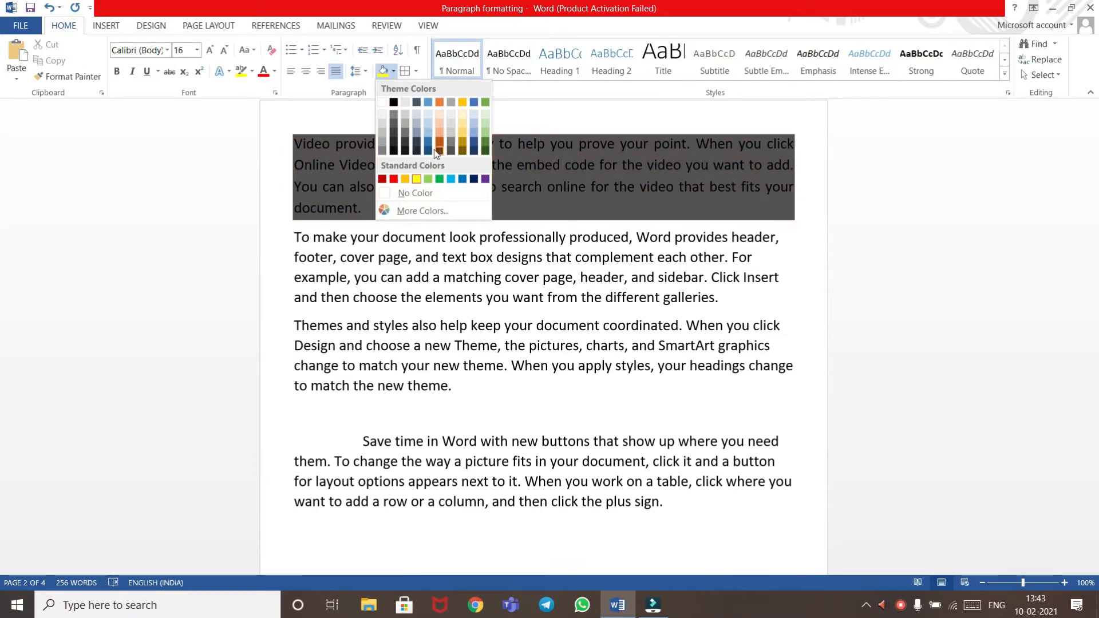
click(403, 180)
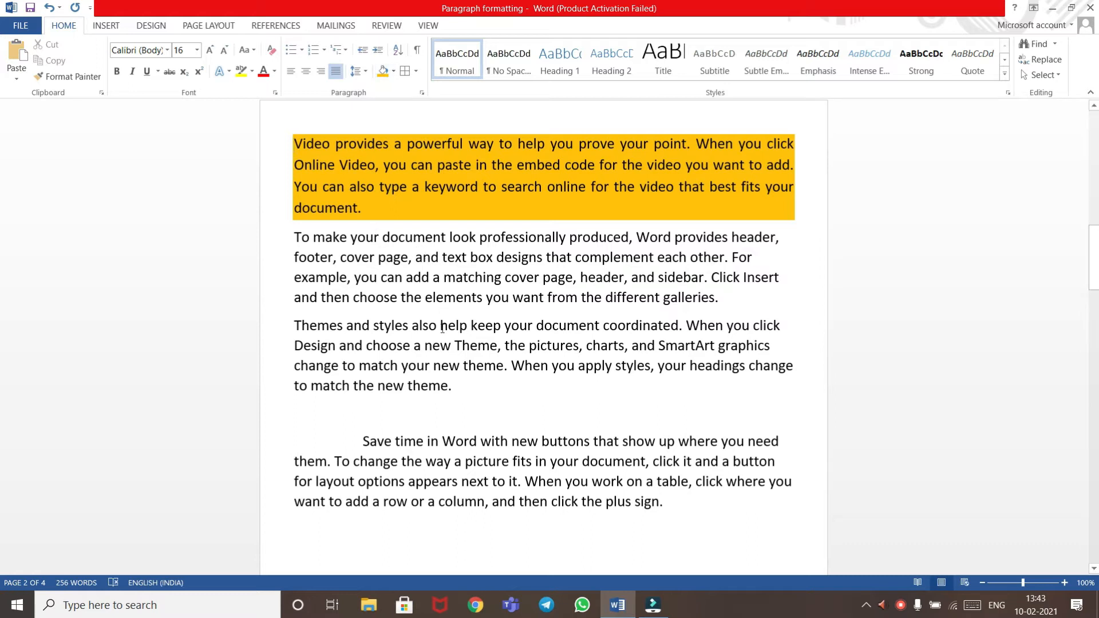
click(490, 348)
click(383, 71)
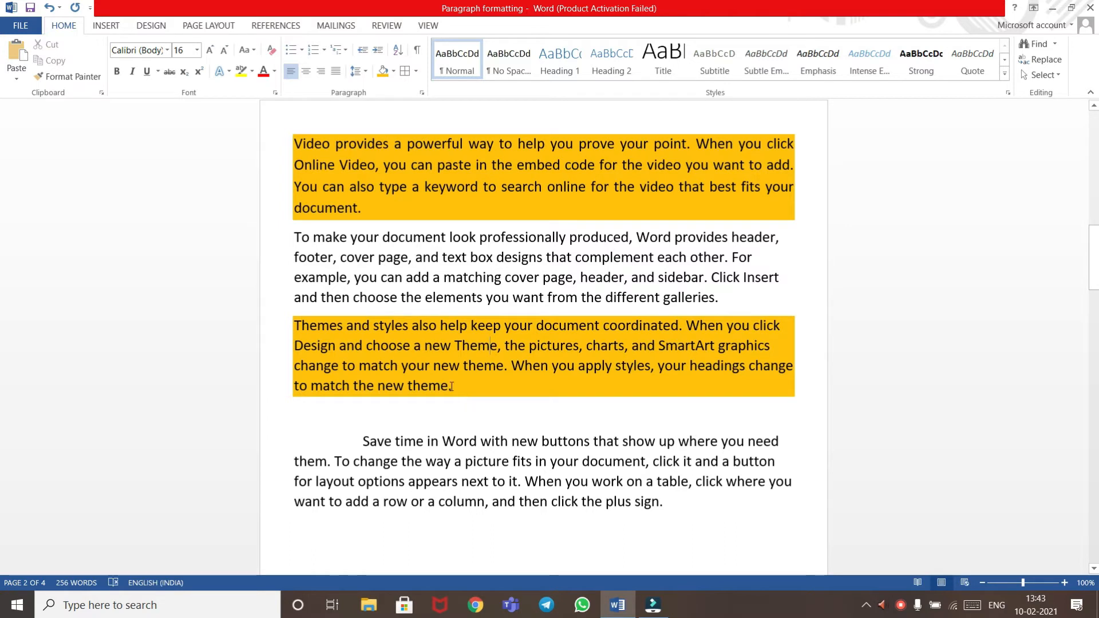
Apply outside borders to the second paragraph, which starts with "To make your document look".
click(469, 273)
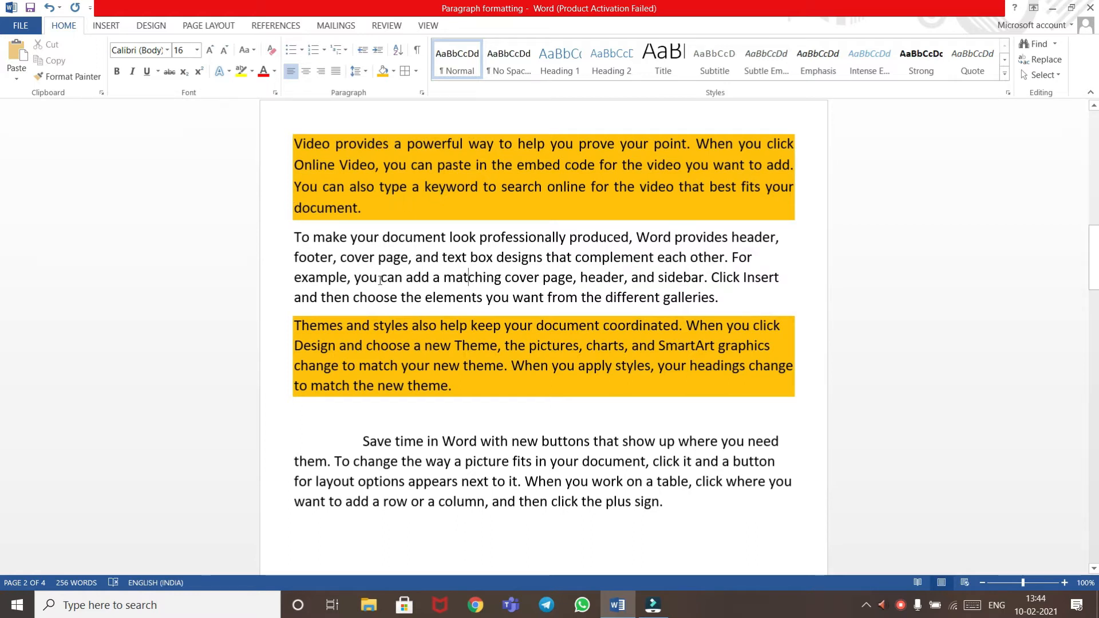
click(296, 237)
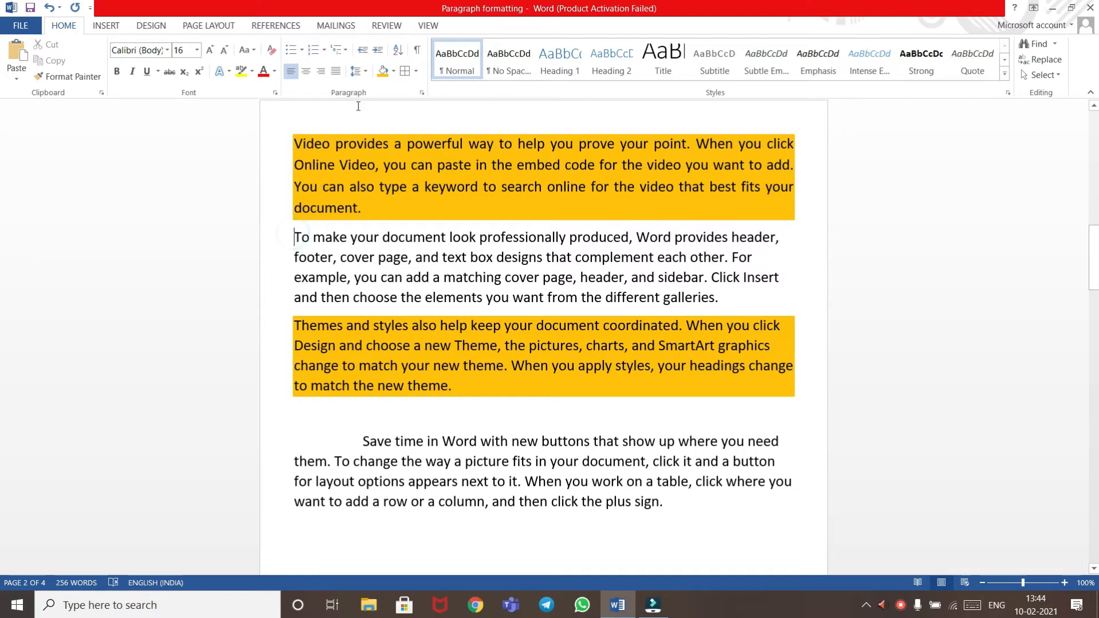
click(416, 72)
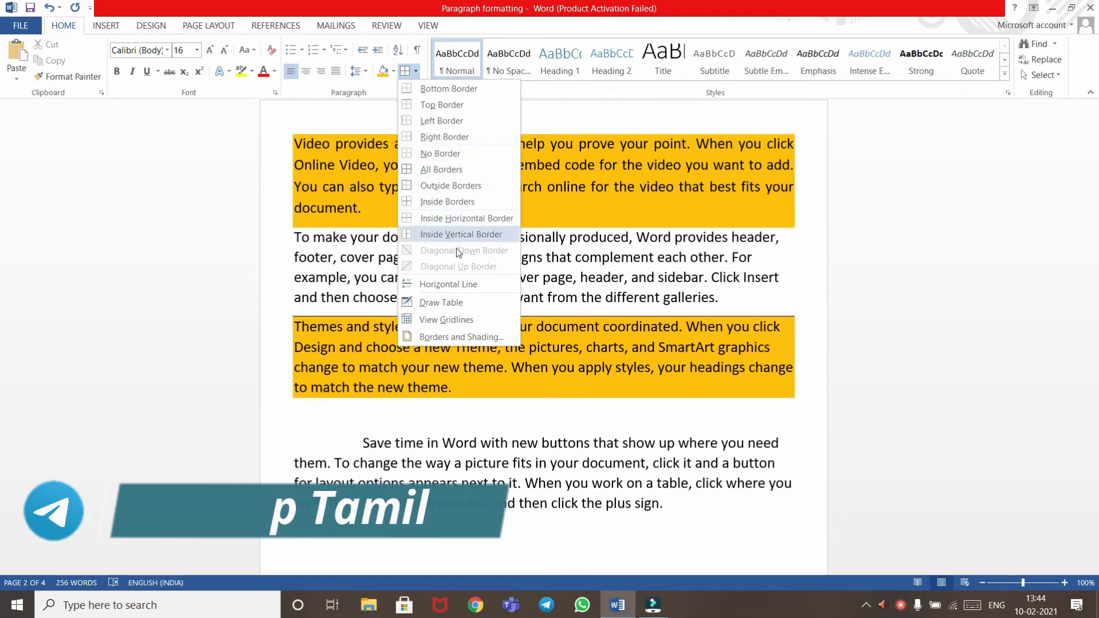
click(497, 185)
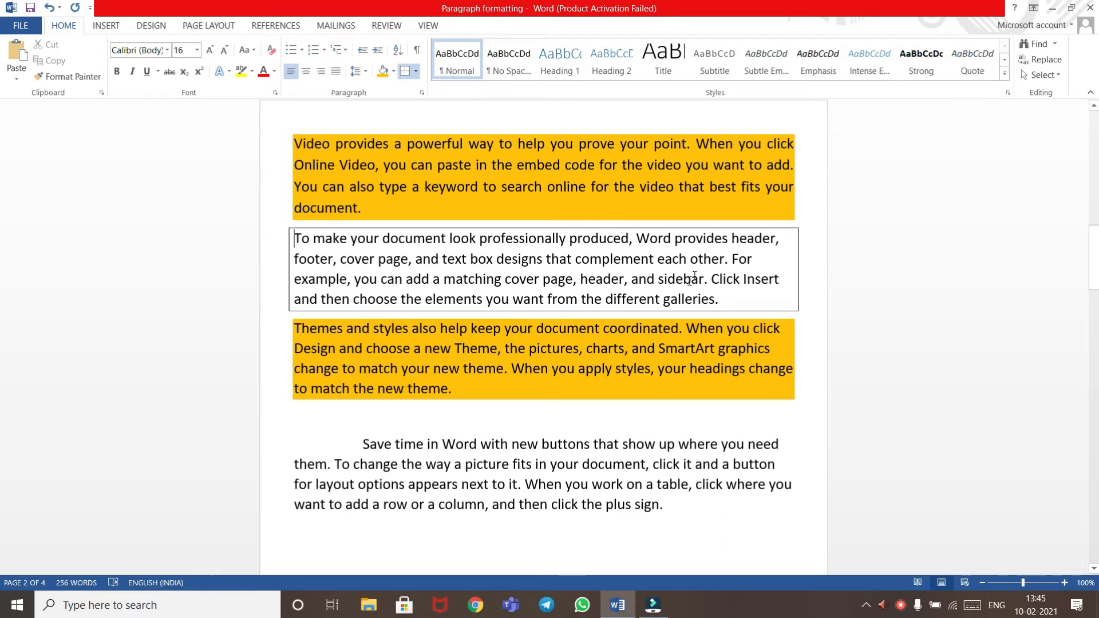
Show the formatting marks and delete the empty paragraph above the "Save time in Word" paragraph.
click(418, 50)
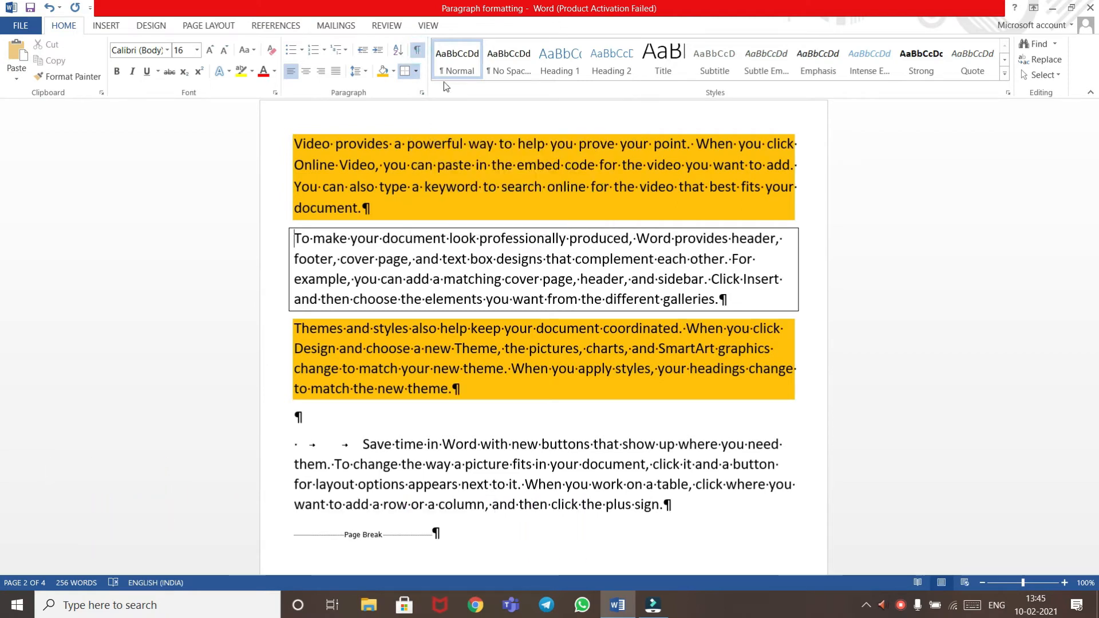
click(418, 51)
click(418, 50)
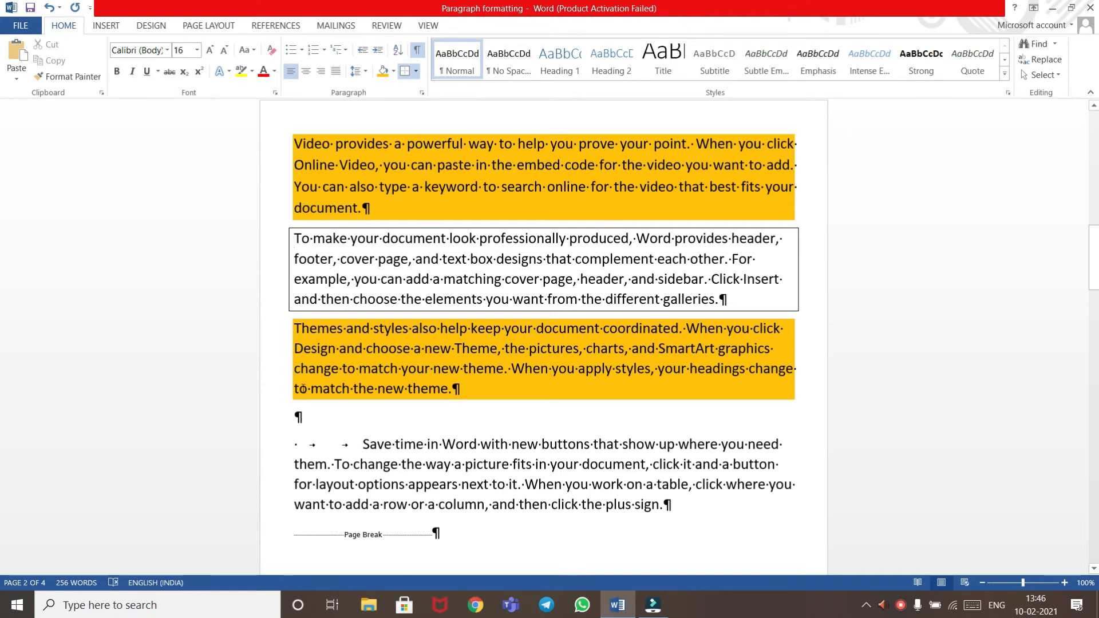
click(319, 418)
key(BackSpace)
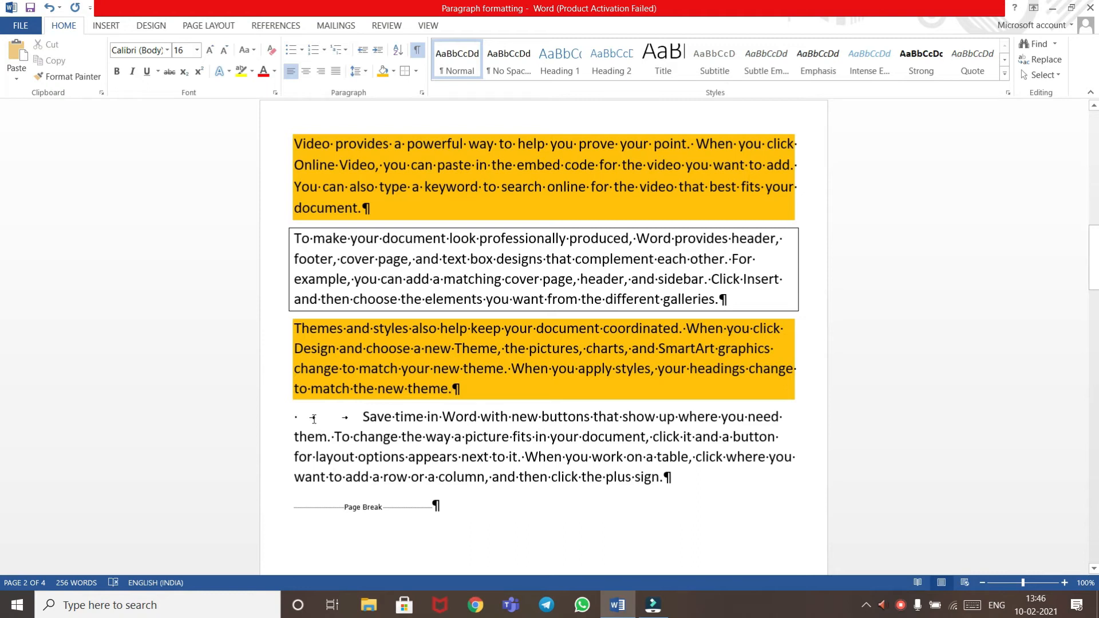
Remove the two tabs and the space before "Save time in Word" and hide the formatting marks.
click(361, 418)
key(BackSpace)
key(BackSpace)
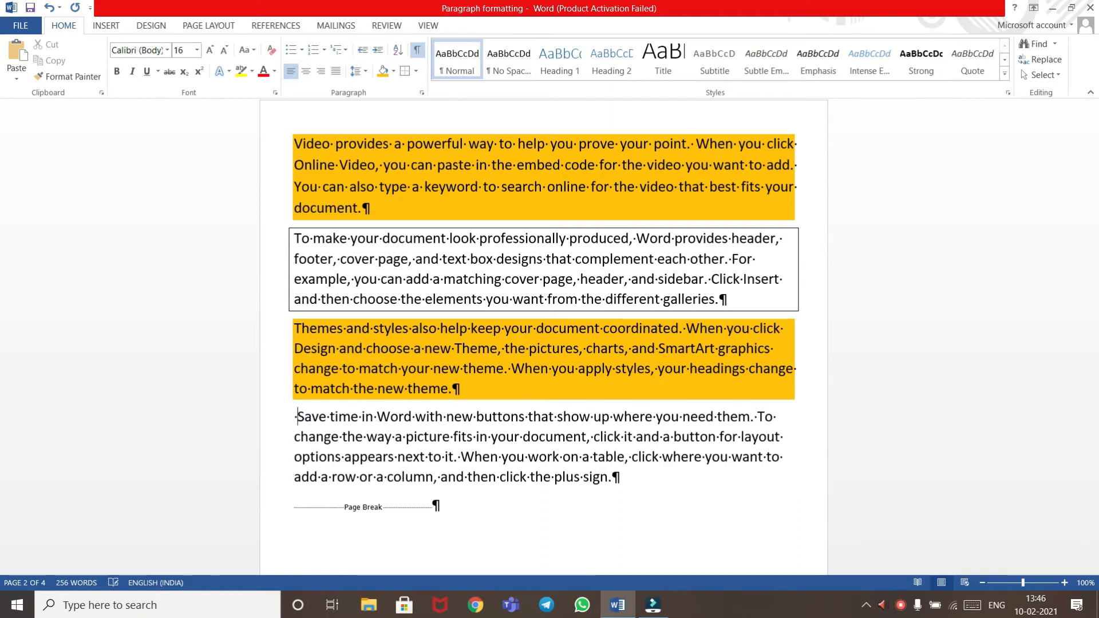
key(BackSpace)
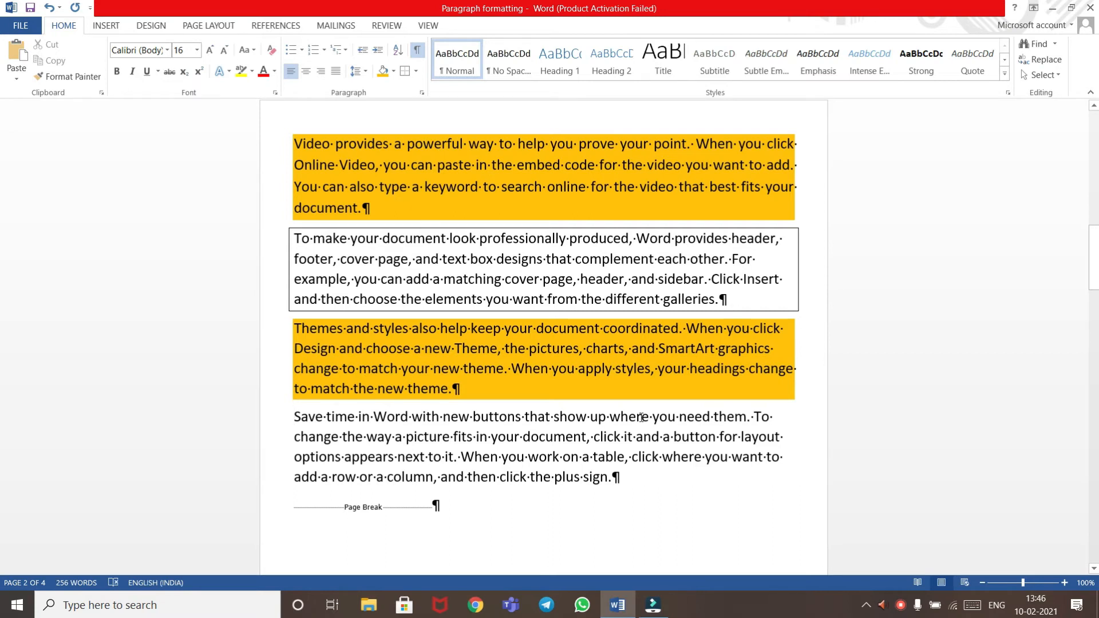
click(417, 51)
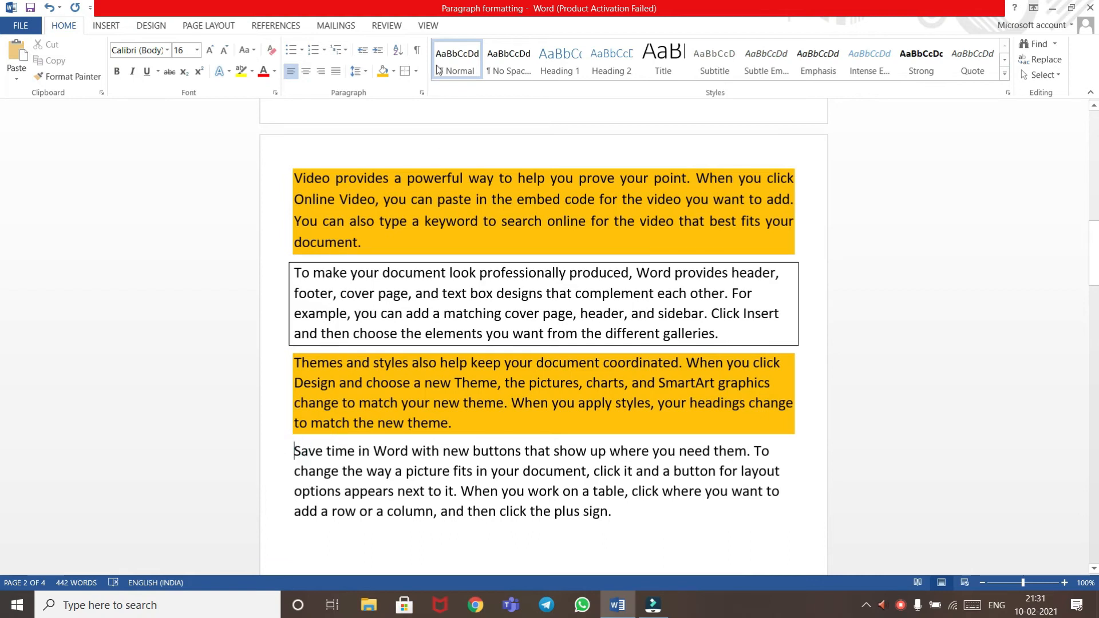
Increase the indent of the "Save time in Word" paragraph several levels, and decrease it back to the margin.
click(377, 53)
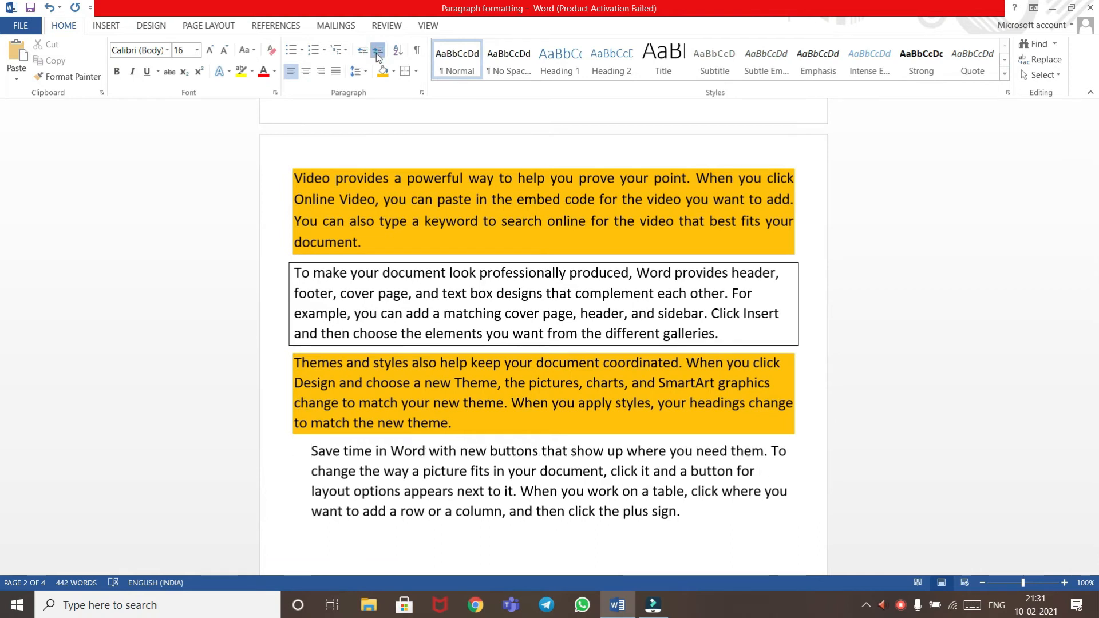
click(377, 53)
click(377, 54)
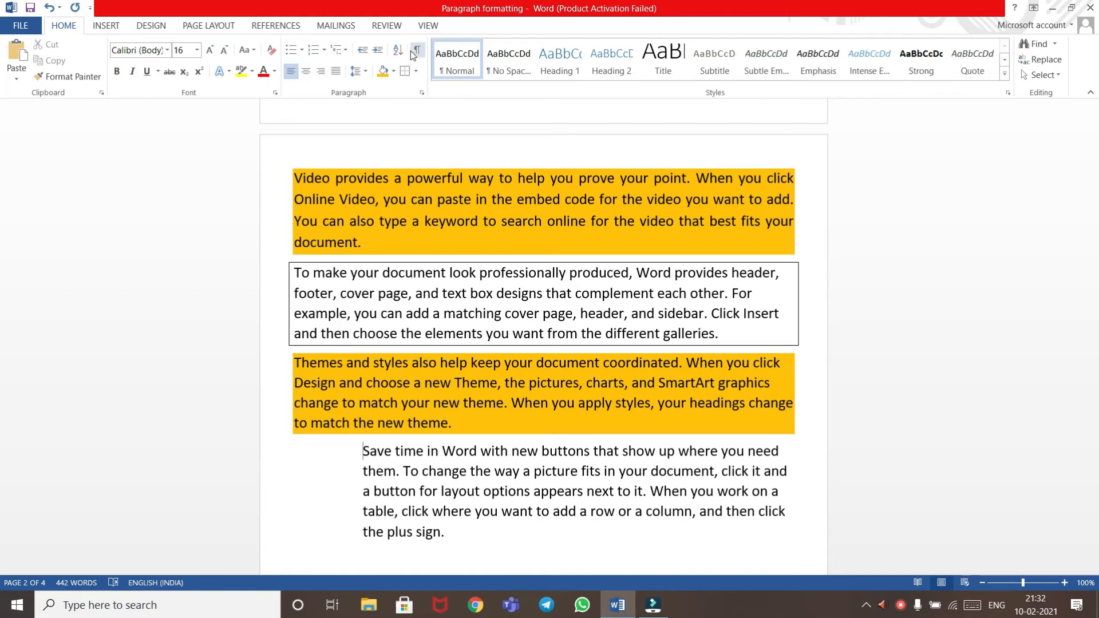
click(362, 52)
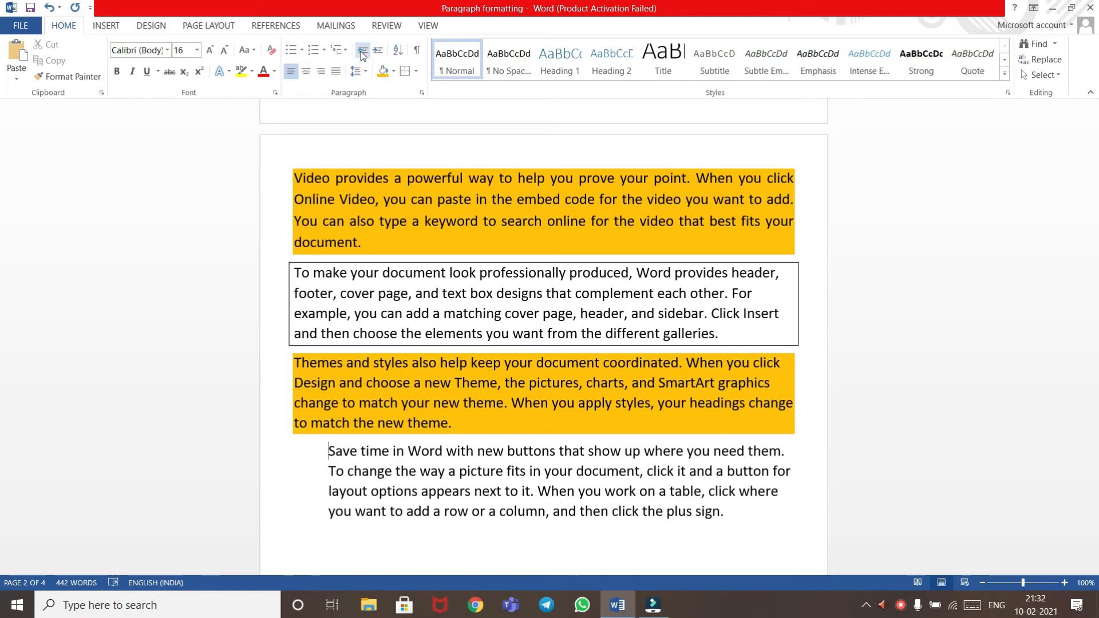
click(363, 54)
click(362, 53)
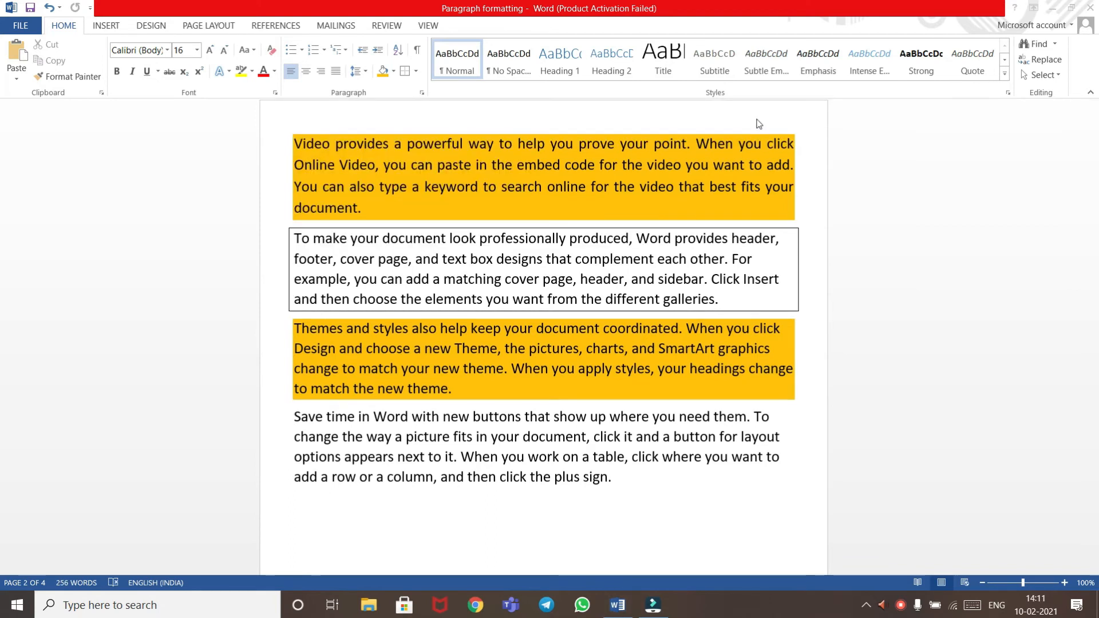
Sort the country list under "SORTING and BULLETS & NUMBERINGS" by paragraphs as text in ascending order, with no header row.
scroll(759, 124, down, 7)
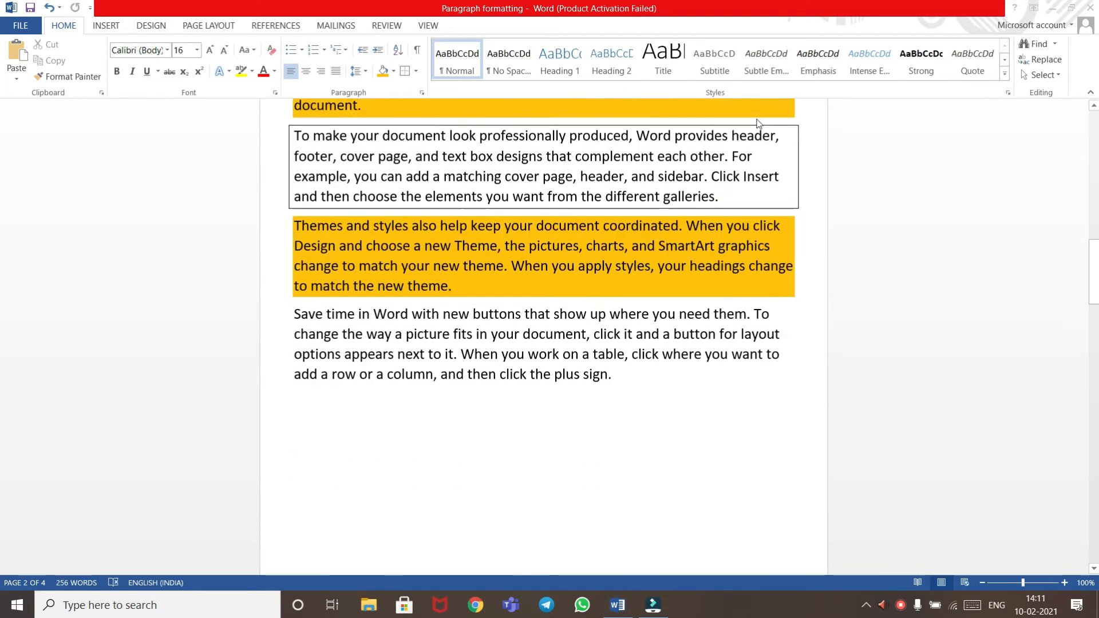
scroll(416, 293, down, 3)
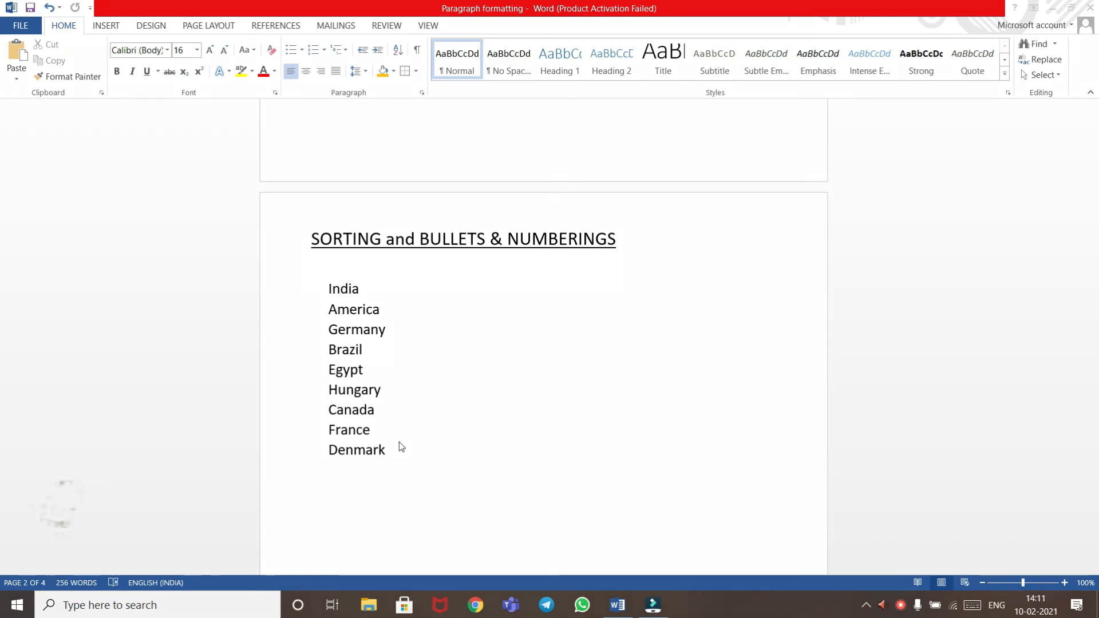
drag(405, 451, 324, 295)
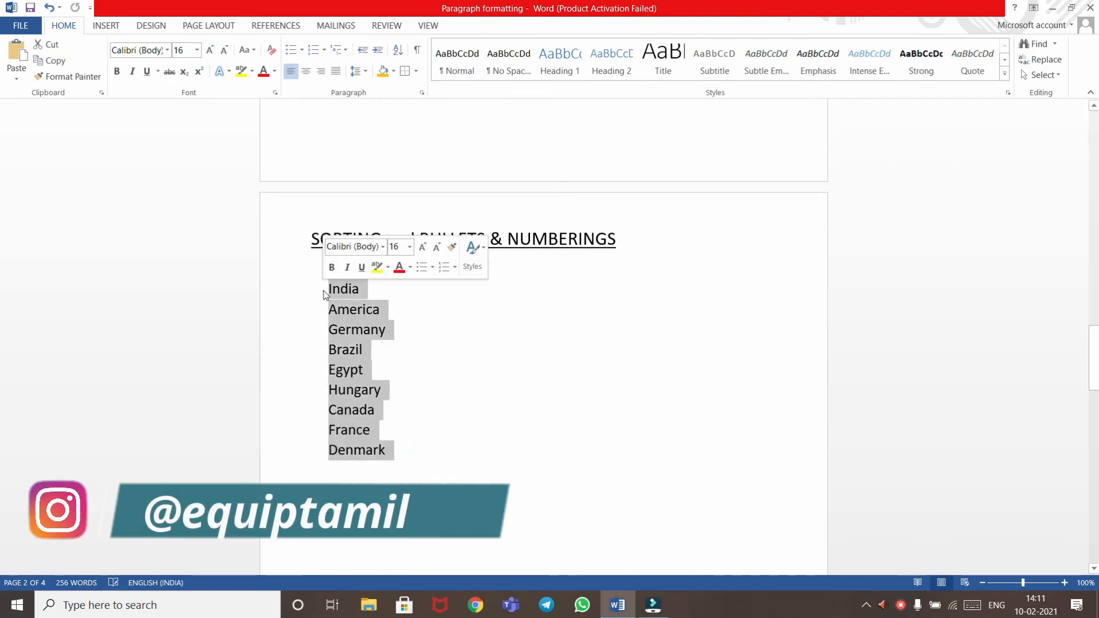
click(398, 52)
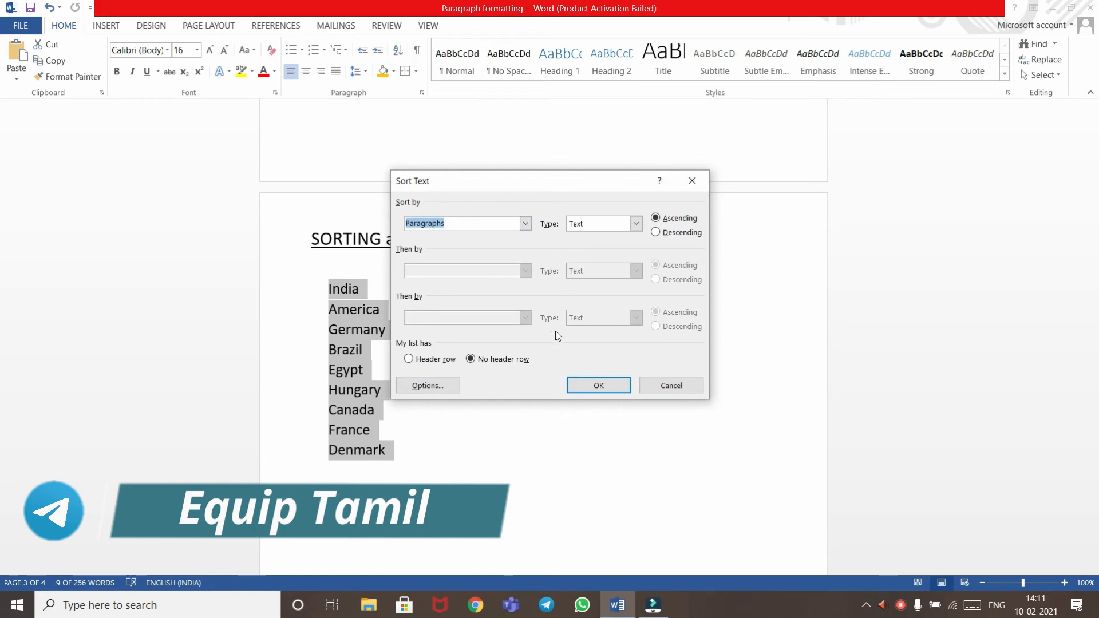
click(523, 224)
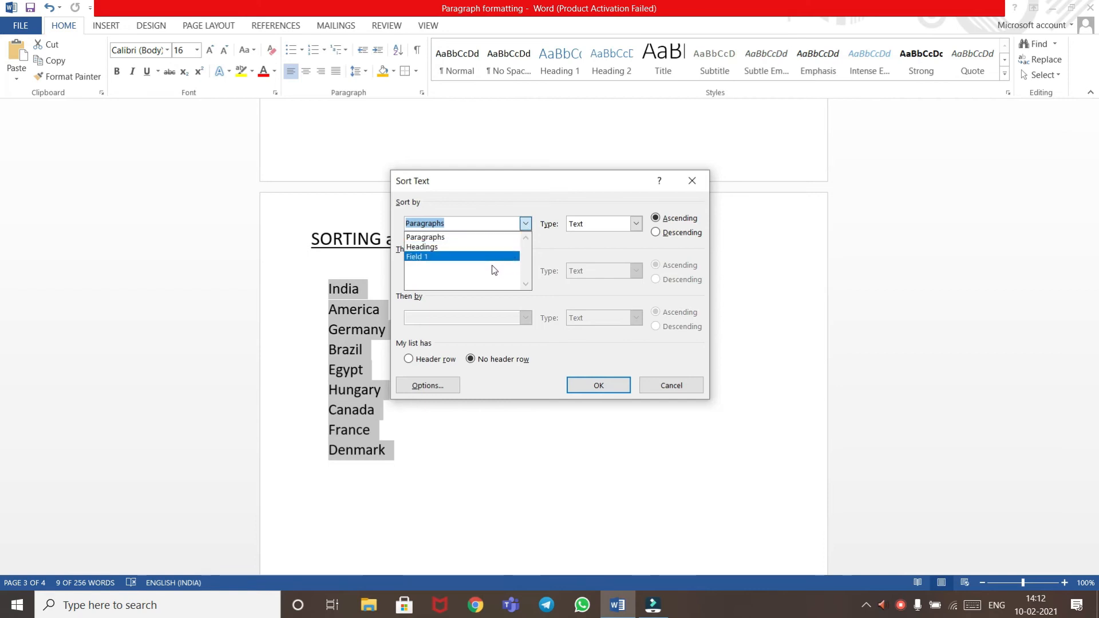
click(525, 224)
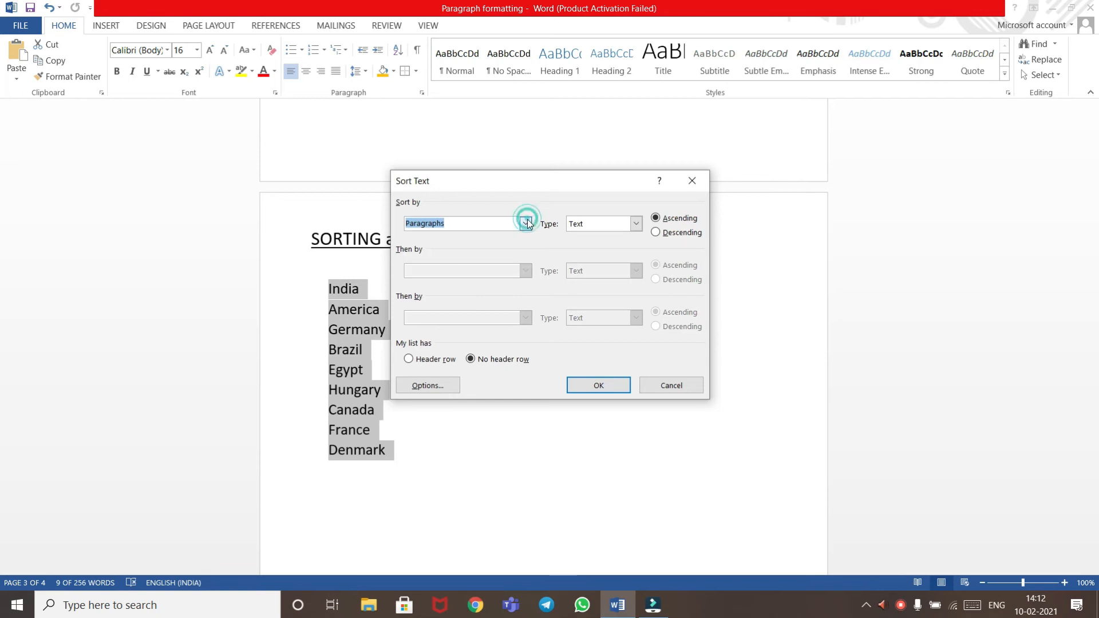
click(637, 223)
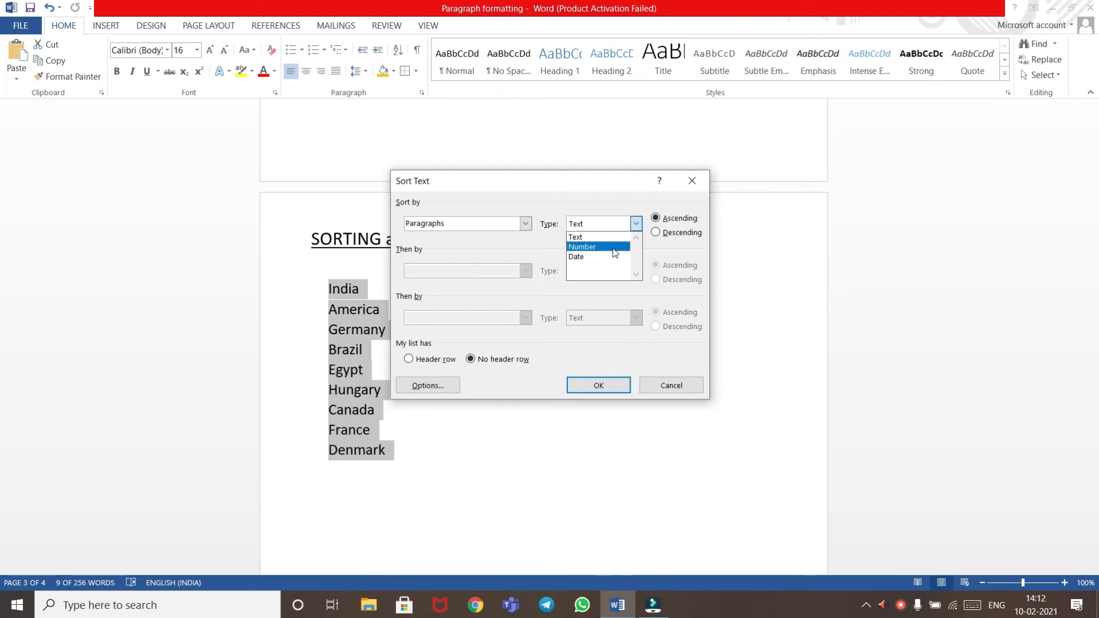
click(636, 225)
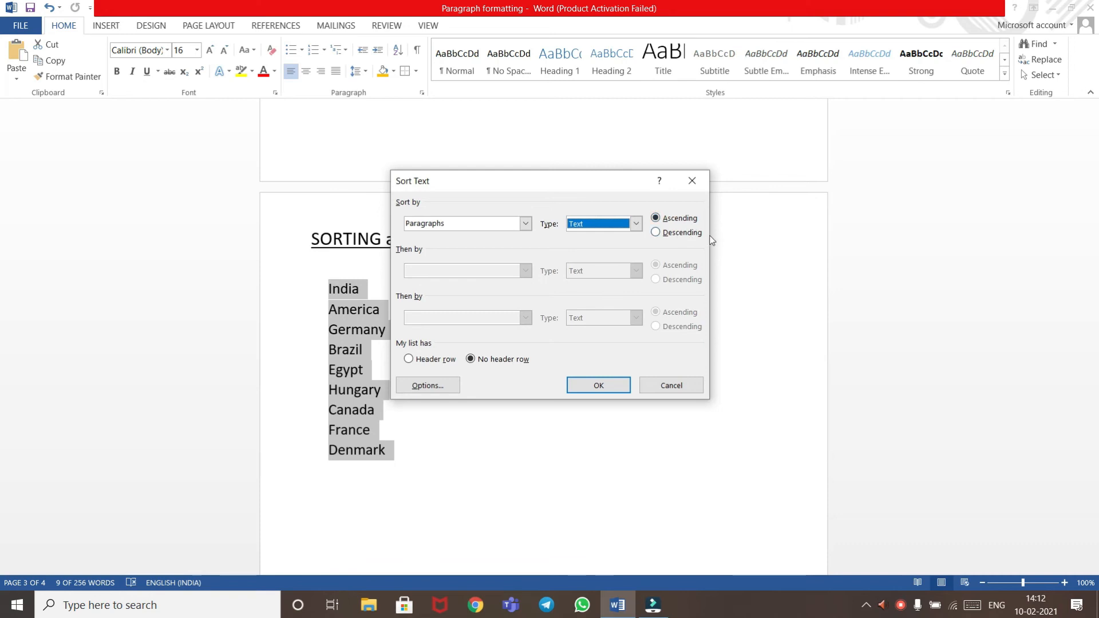
click(681, 233)
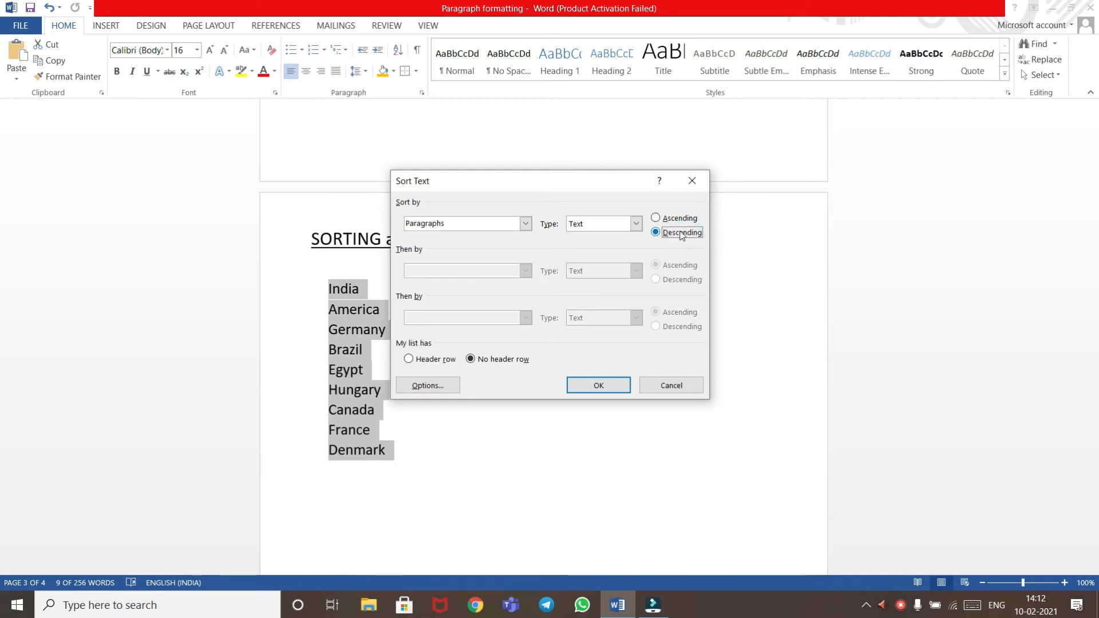
click(678, 220)
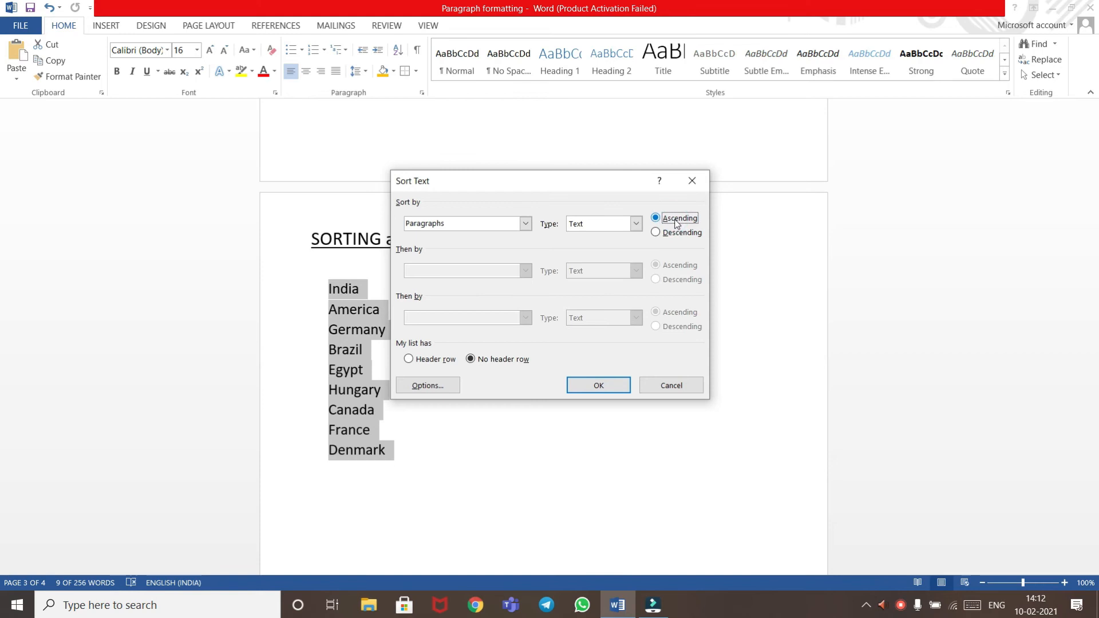
click(610, 390)
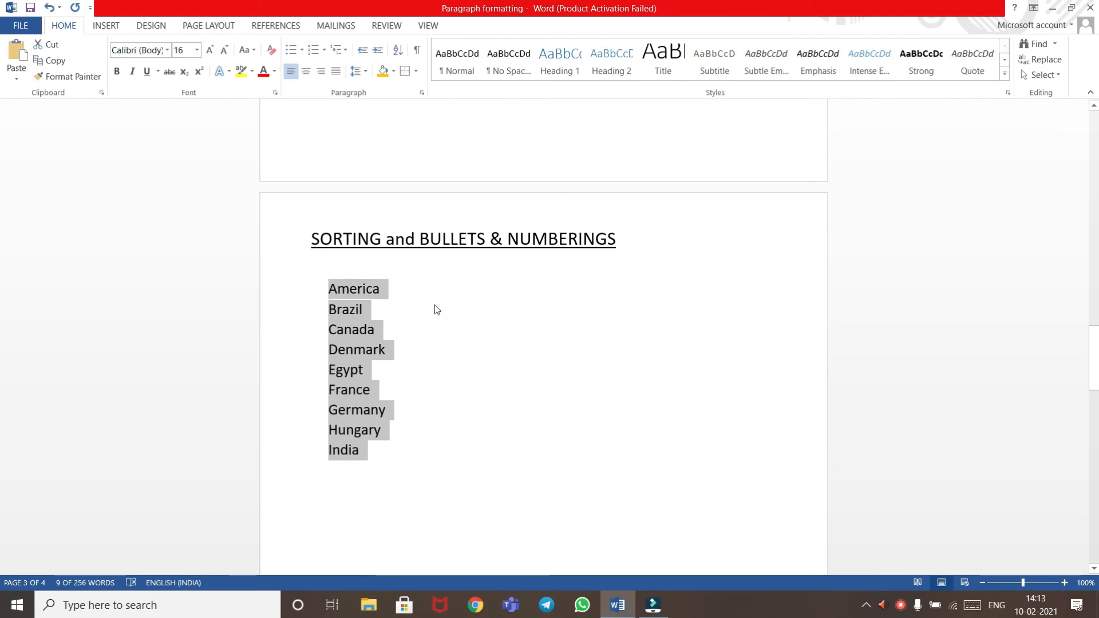
Sort the selected country list in descending order.
click(397, 50)
click(667, 233)
click(610, 384)
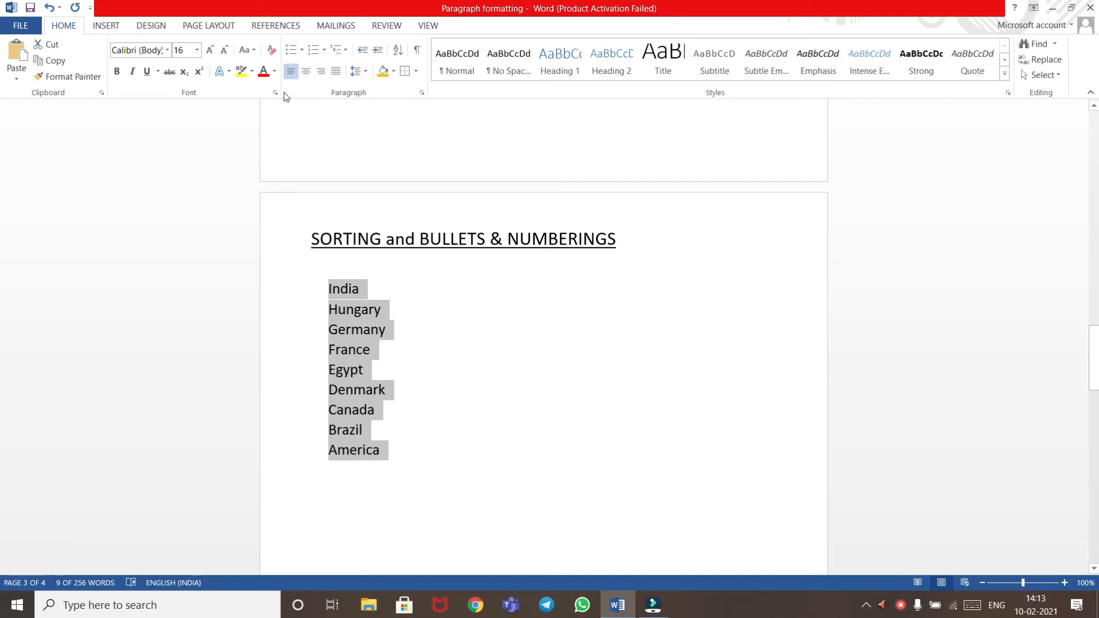
Apply round bullets to the country list and change them to check mark bullets.
click(286, 55)
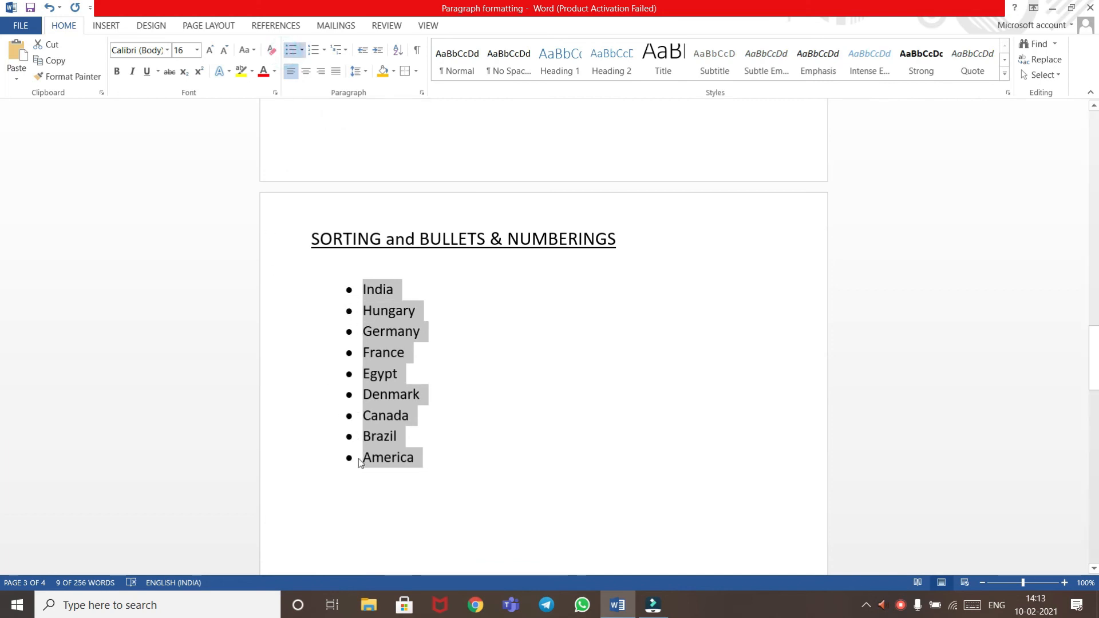
click(302, 49)
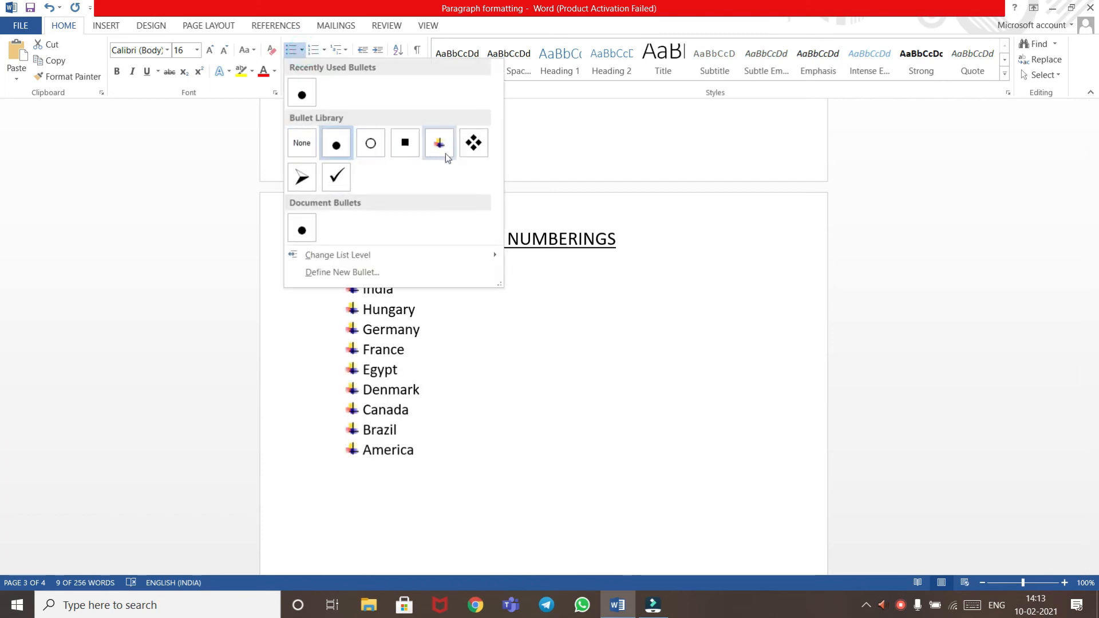
click(336, 177)
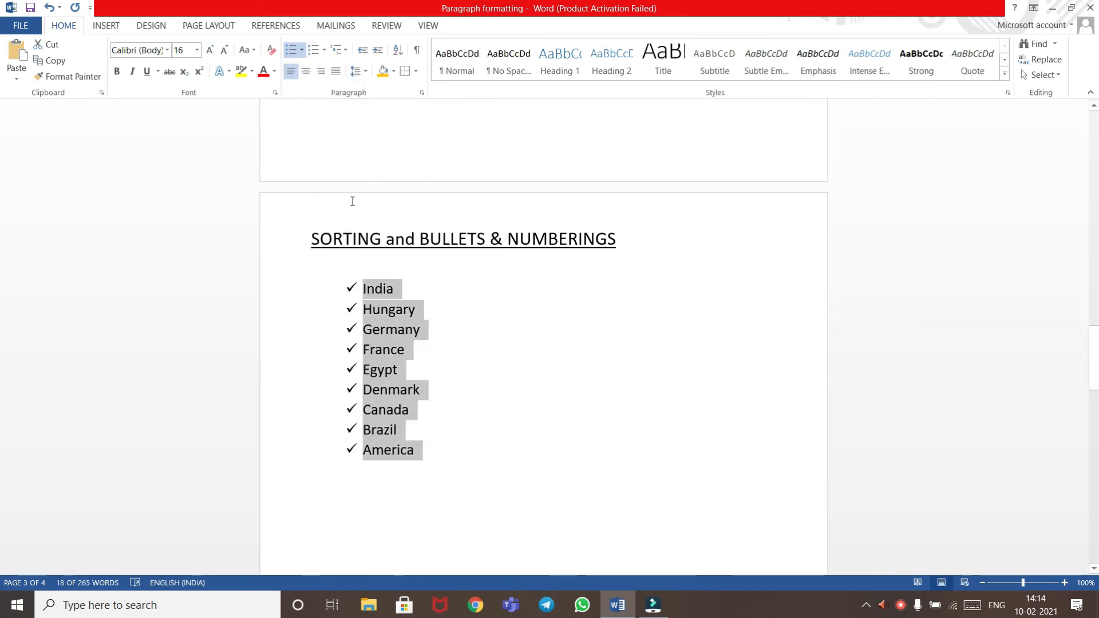
Number the country list in the 1., 2., 3. format and view the other available number formats.
click(314, 52)
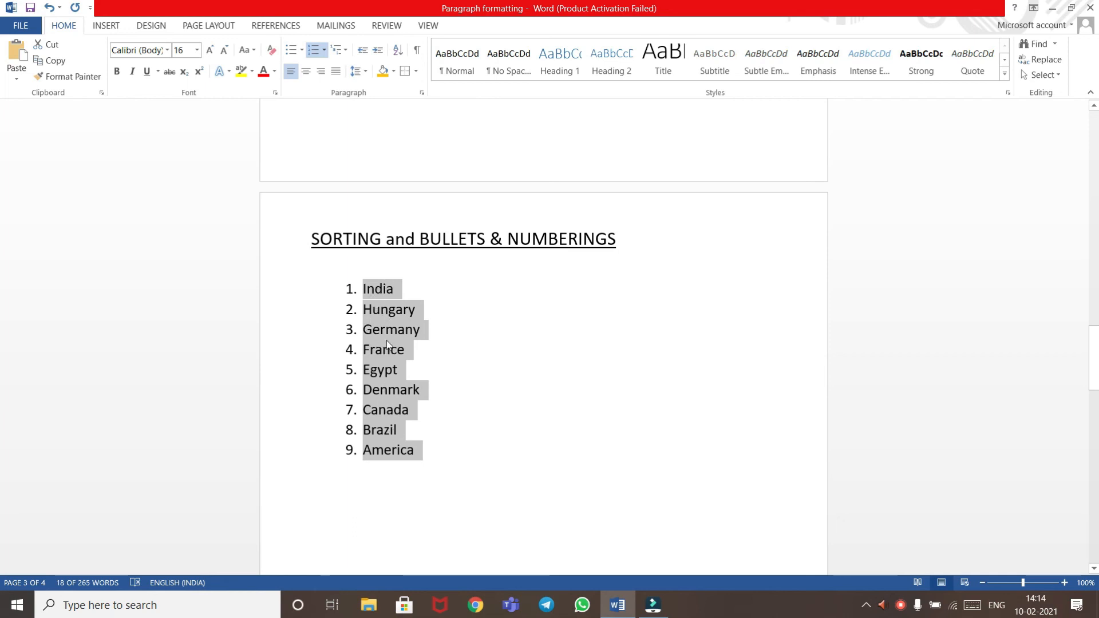
click(326, 57)
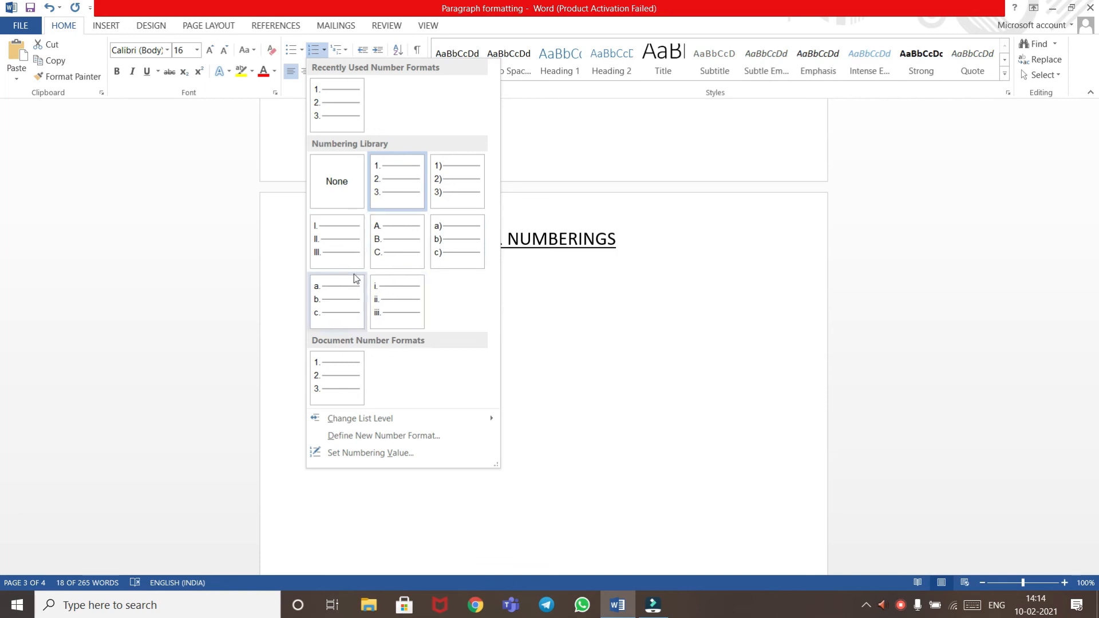
click(292, 224)
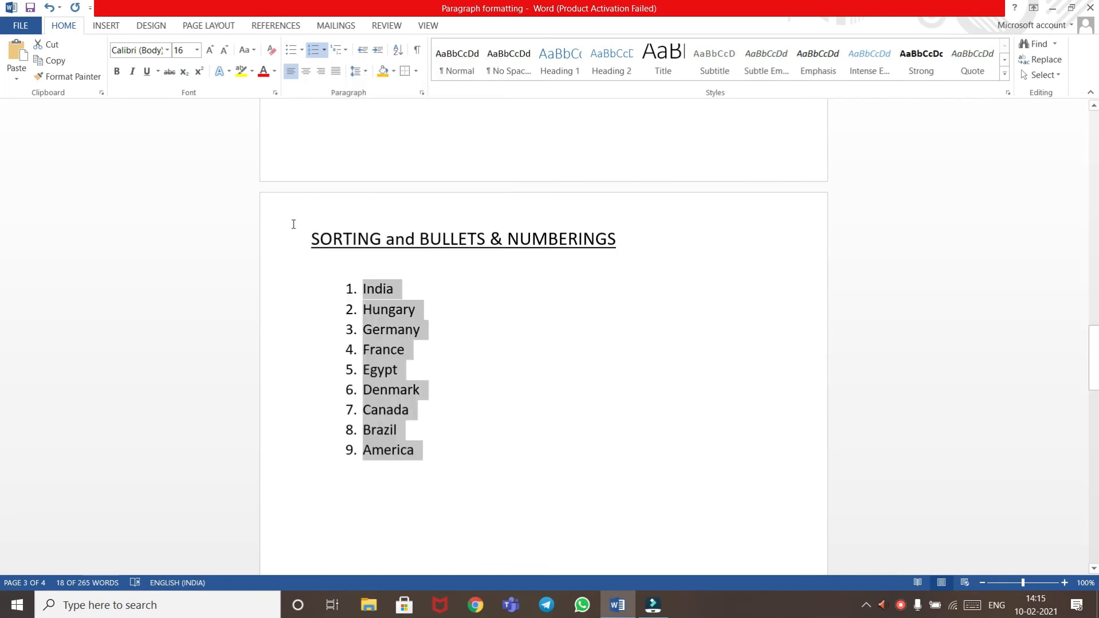
View the multilevel list library without choosing a format, and minimize the document window.
click(346, 51)
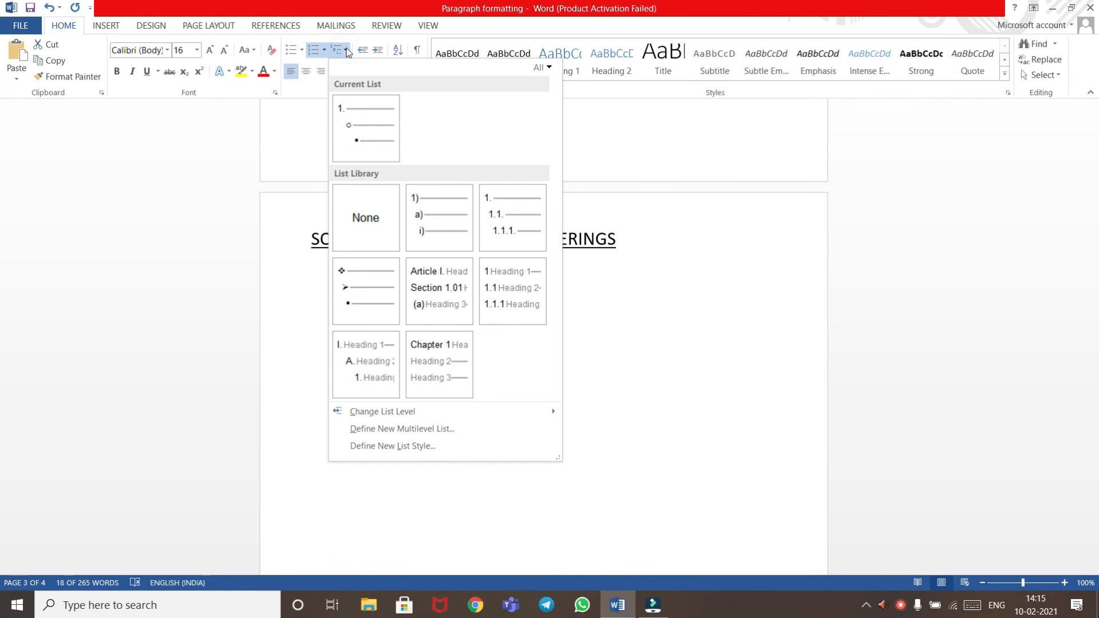
click(346, 51)
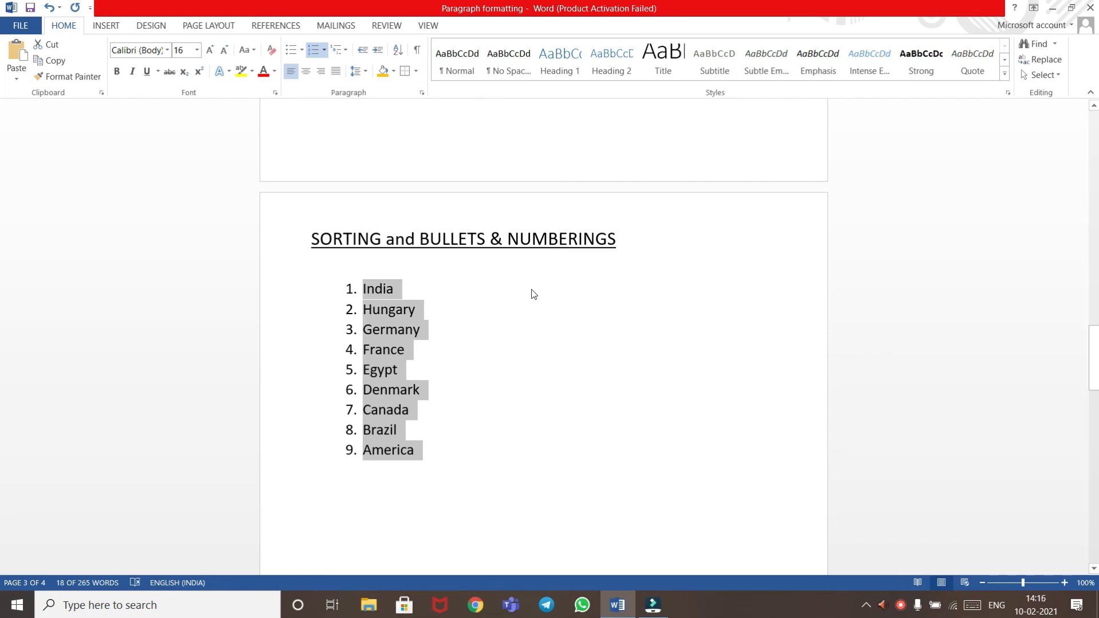
click(1054, 9)
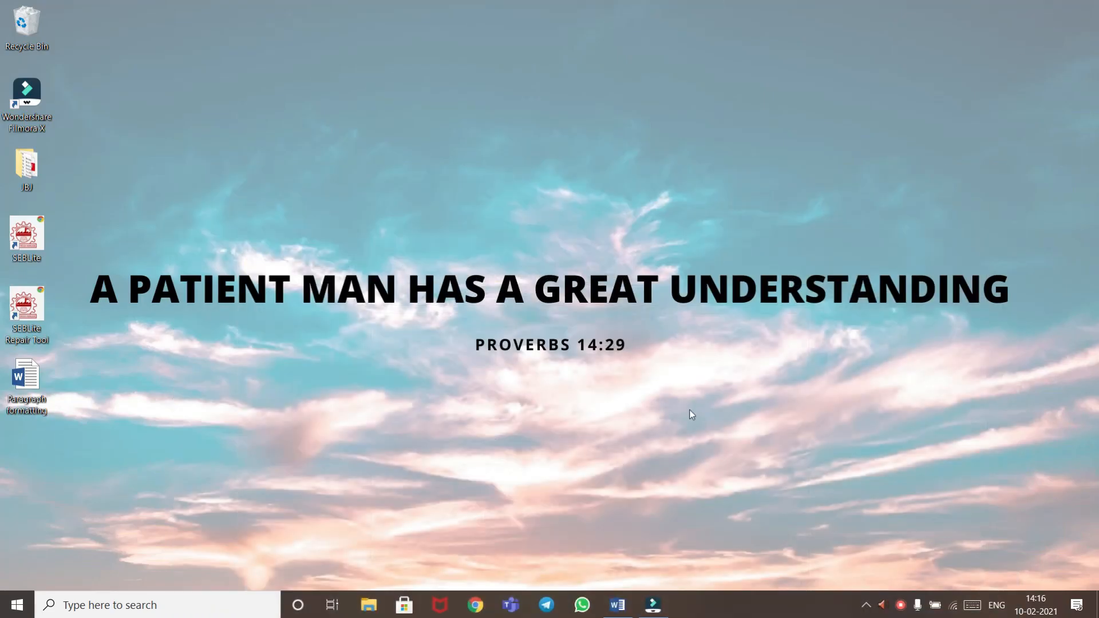